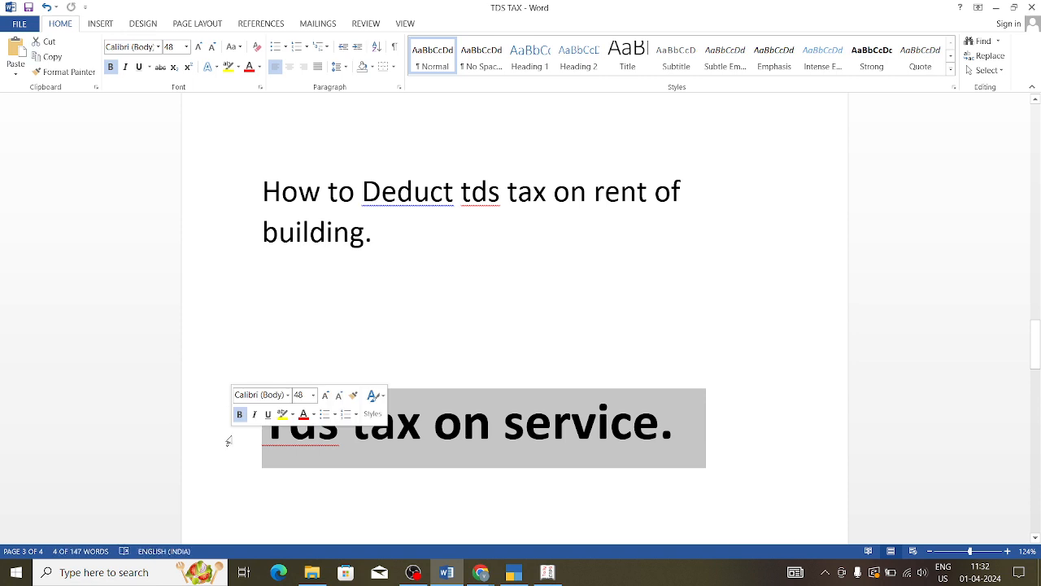
Step: Switch to Tally.ERP 9 and enter 09 as the reference number of the sales voucher
drag(1038, 343, 1038, 389)
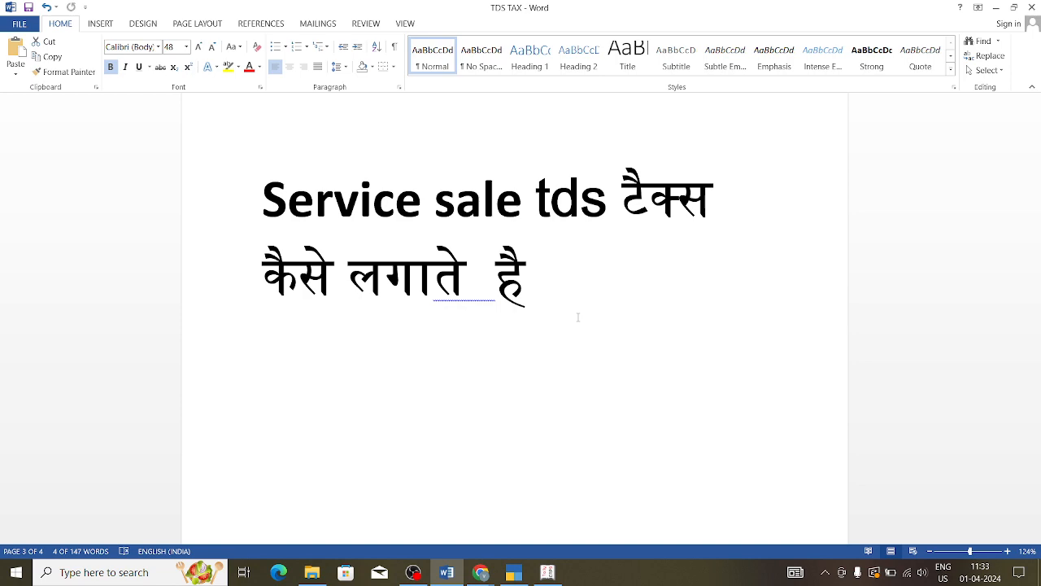
click(546, 573)
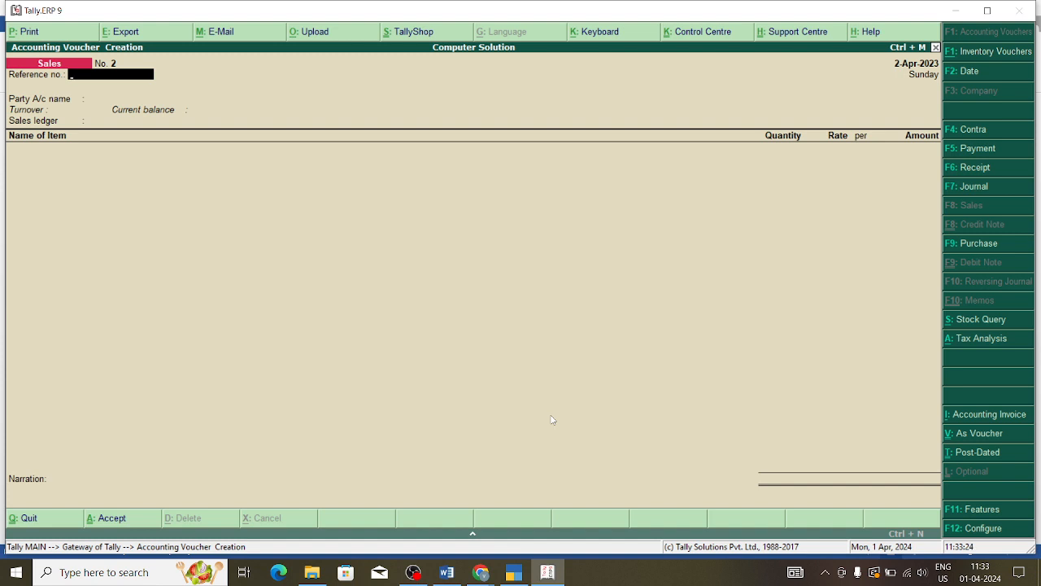
text(09)
key(Return)
key(Return)
key(Escape)
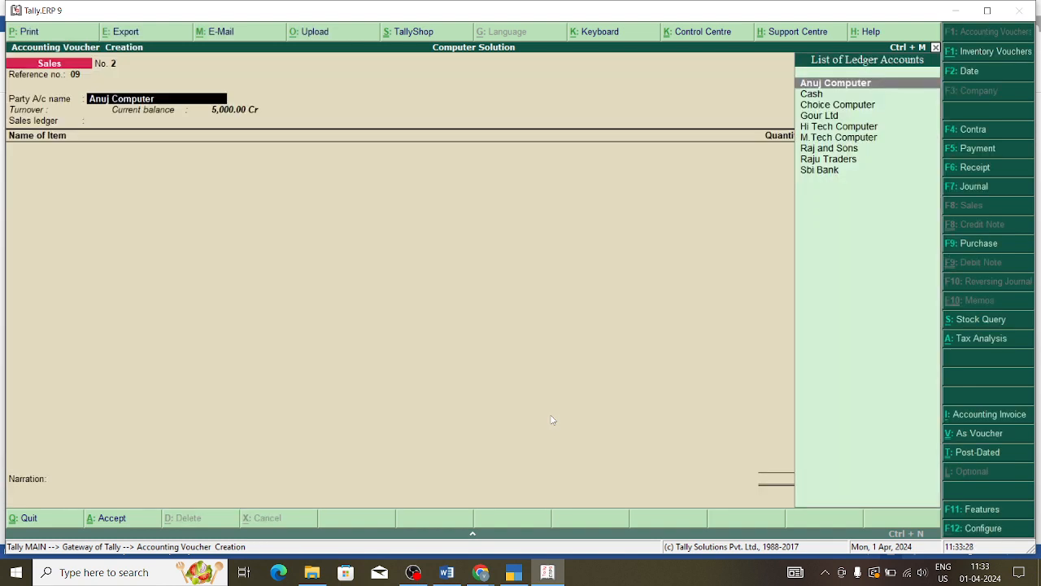
Step: Create a party ledger named Nagar Nigam Rudrapur under the Sundry Debtors group
key(alt+c)
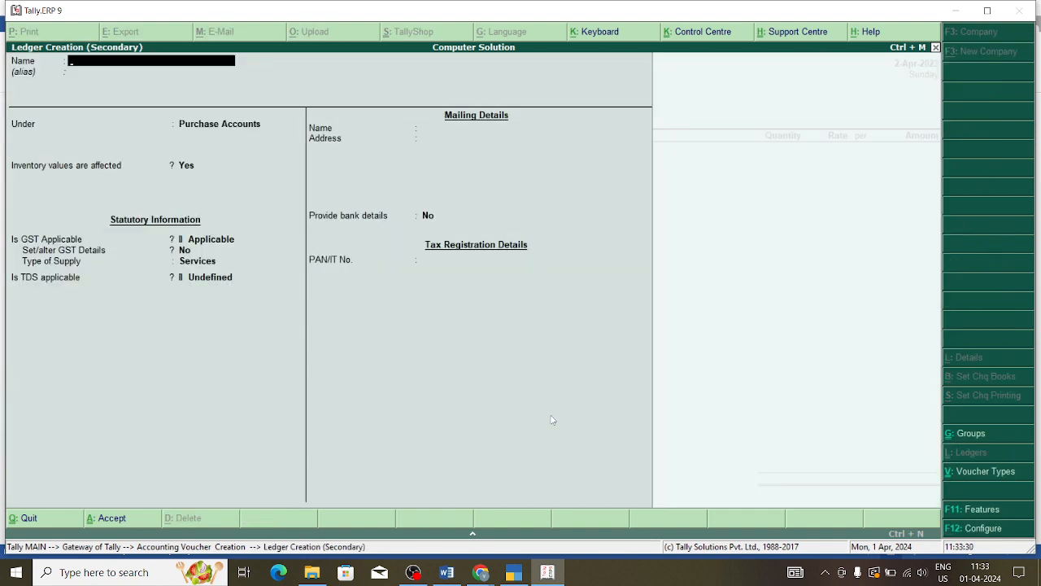
text(Nagar Nigam Rudrapur)
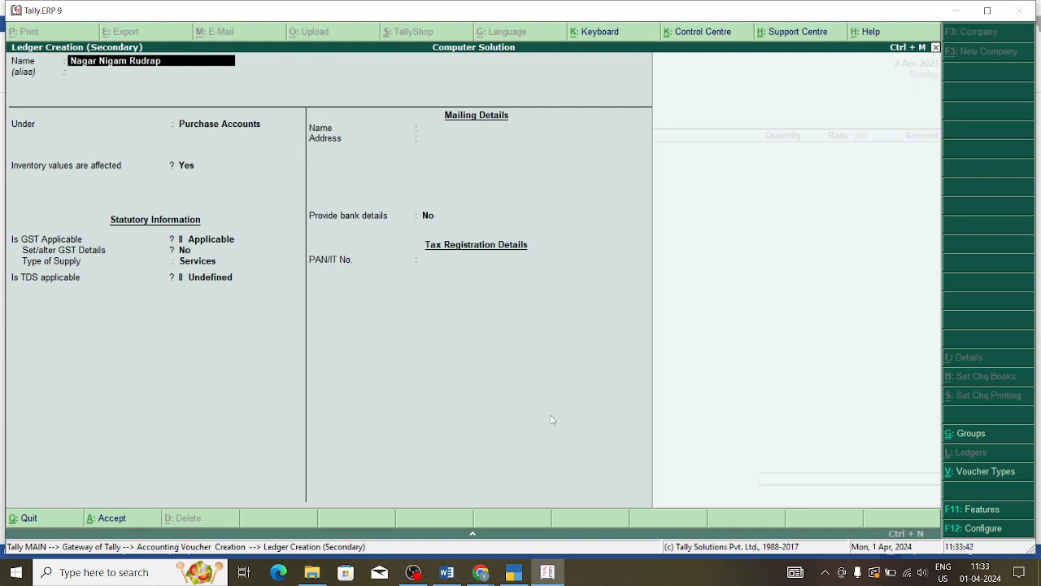
key(Return)
key(Return)
text(Sun)
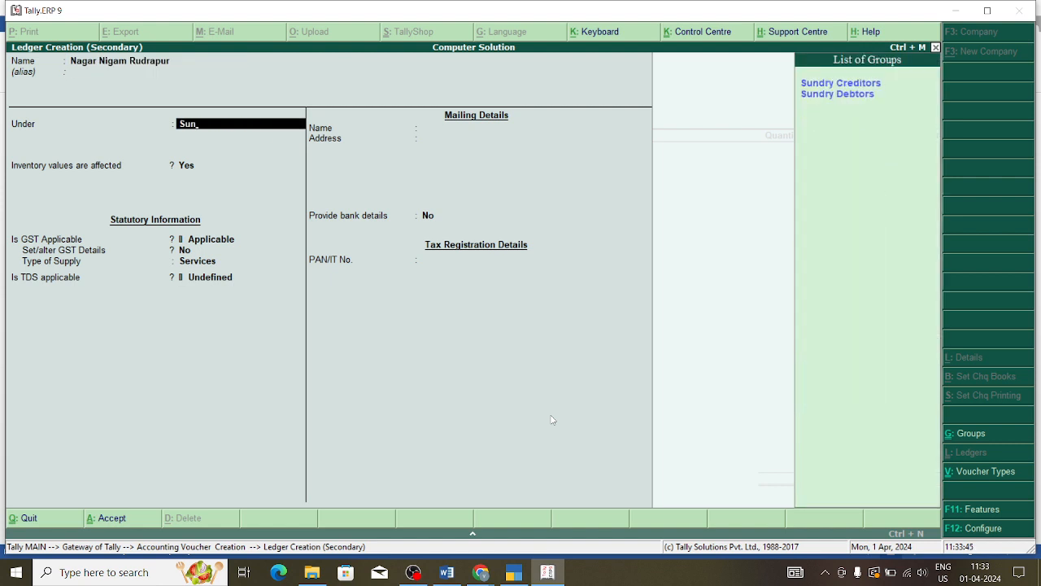
key(Down)
key(Down)
key(Return)
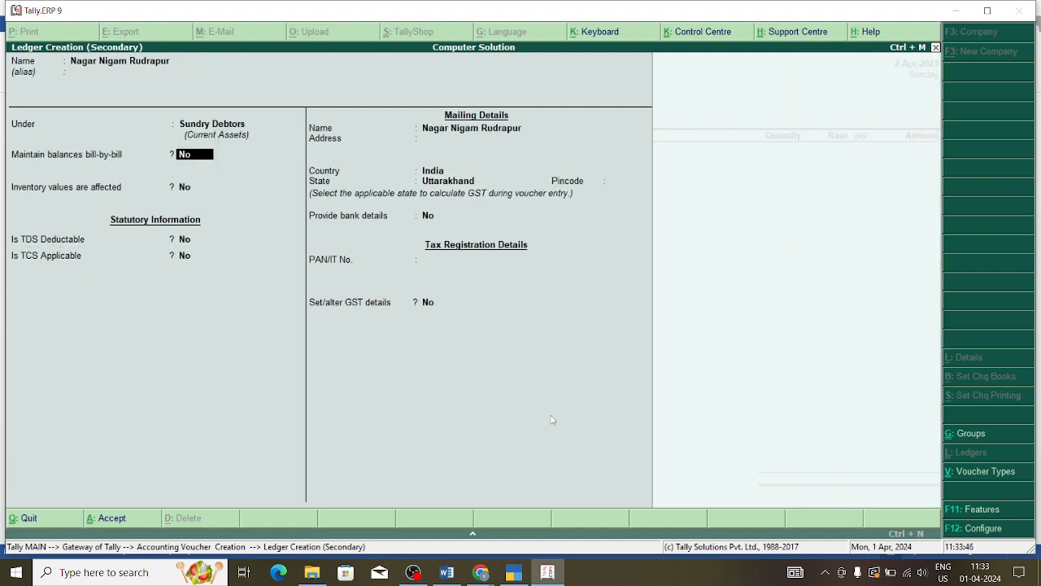
Step: Turn on bill-by-bill balances for the party ledger and mark it as TDS deductable
key(y)
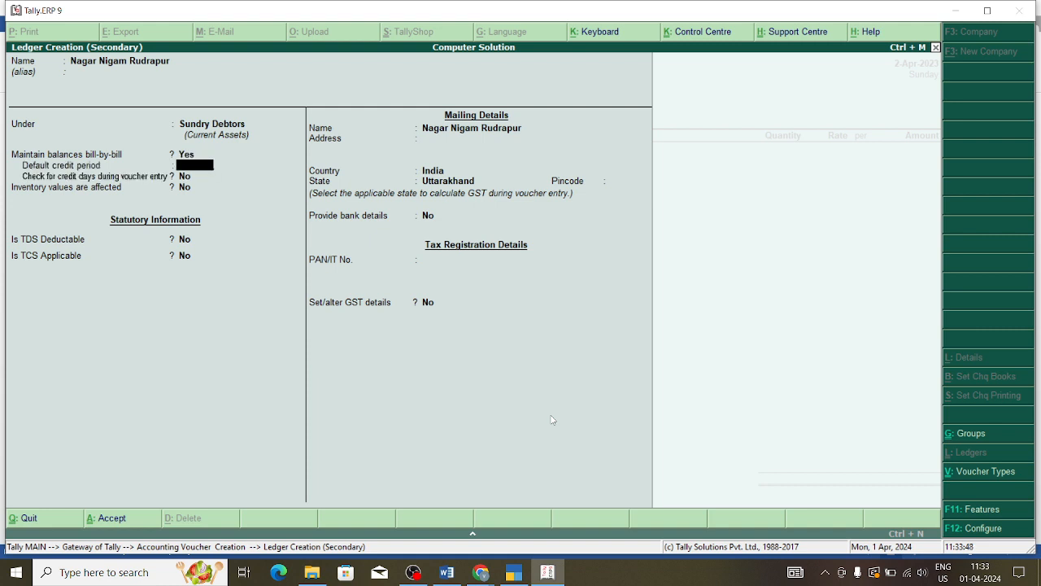
key(Return)
key(Return)
text(yes)
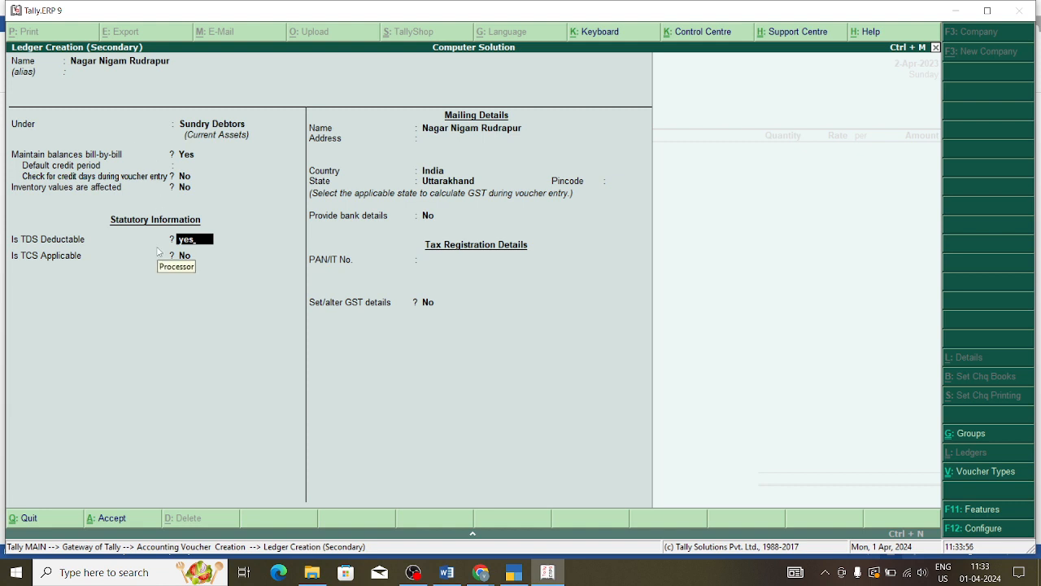
key(Return)
Step: Set the ledger's deductee type to Government and enable deducting TDS in the same voucher
key(Down)
key(Down)
key(Down)
key(Down)
key(Down)
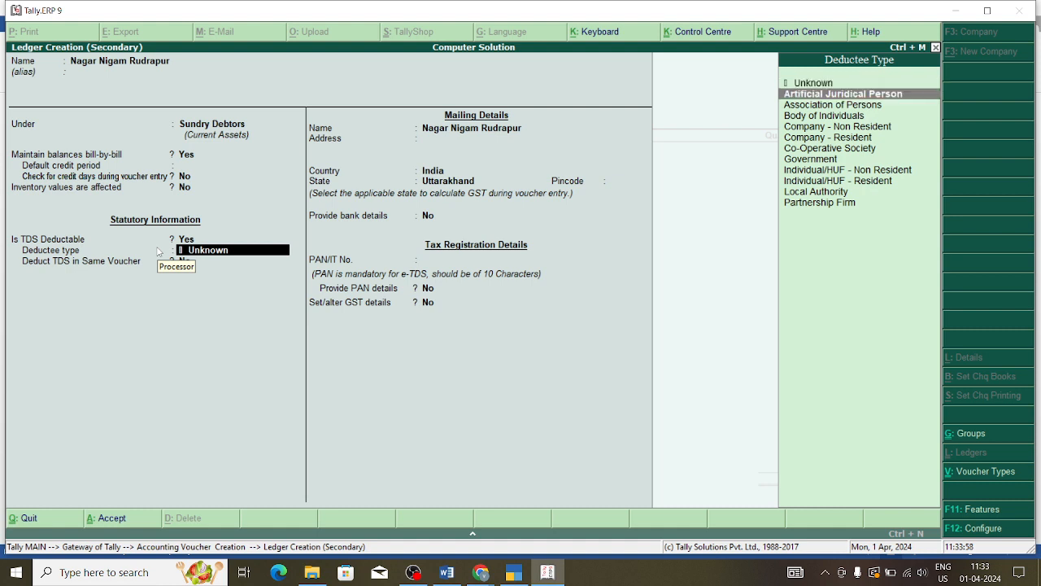
key(Up)
key(Up)
key(Up)
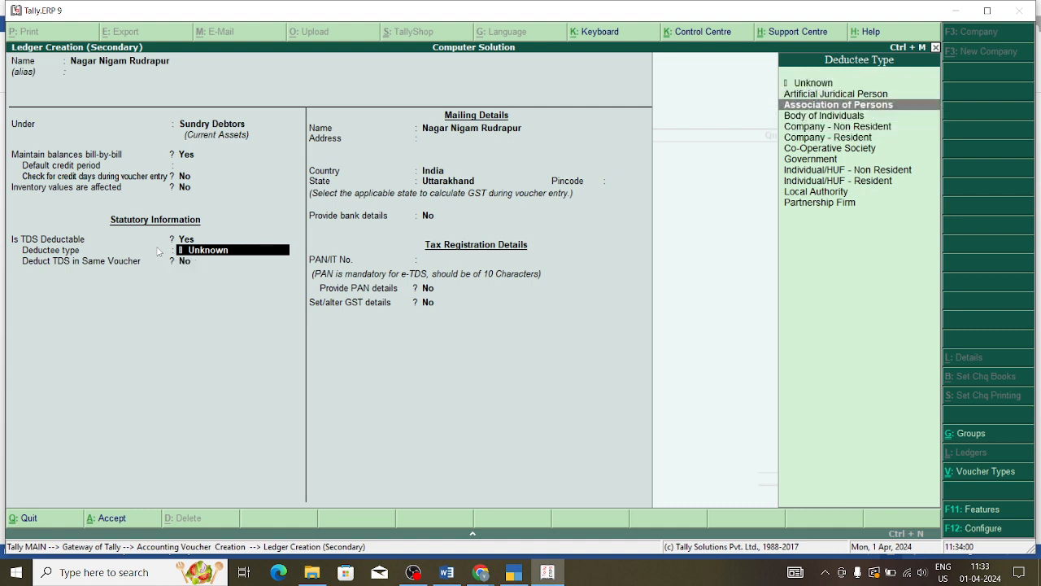
key(Down)
key(Down)
key(Down)
key(Down)
key(Down)
key(Down)
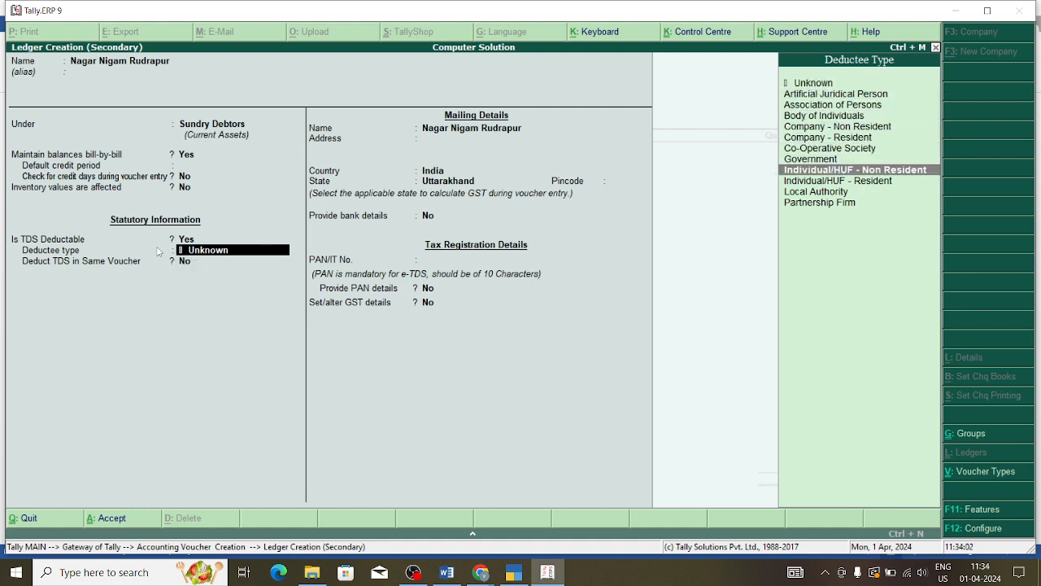
key(Up)
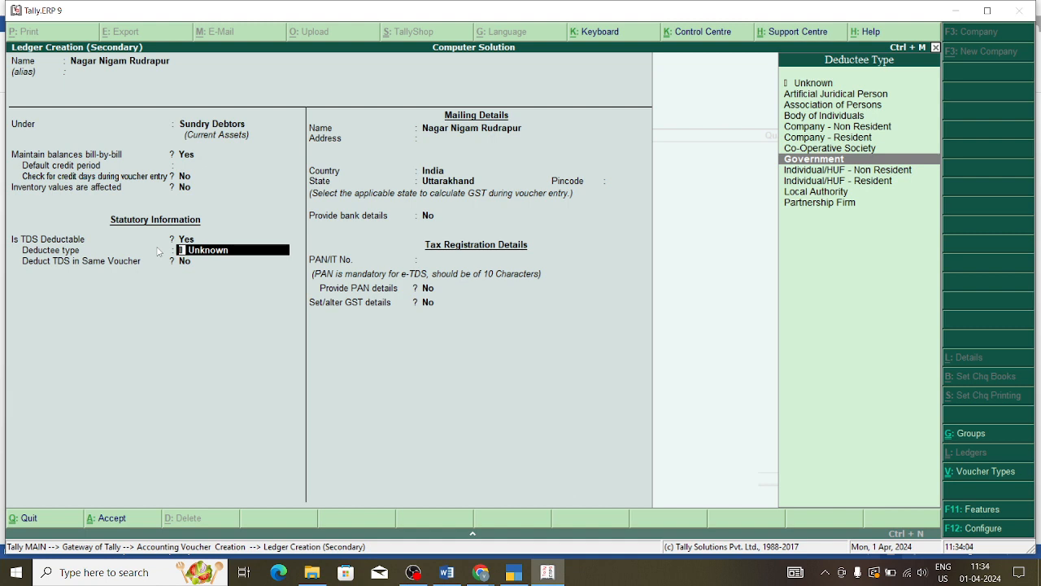
key(Return)
key(y)
key(Return)
Step: Keep the mailing details with Uttarakhand as the state and enter the party's PAN
key(Return)
key(Return)
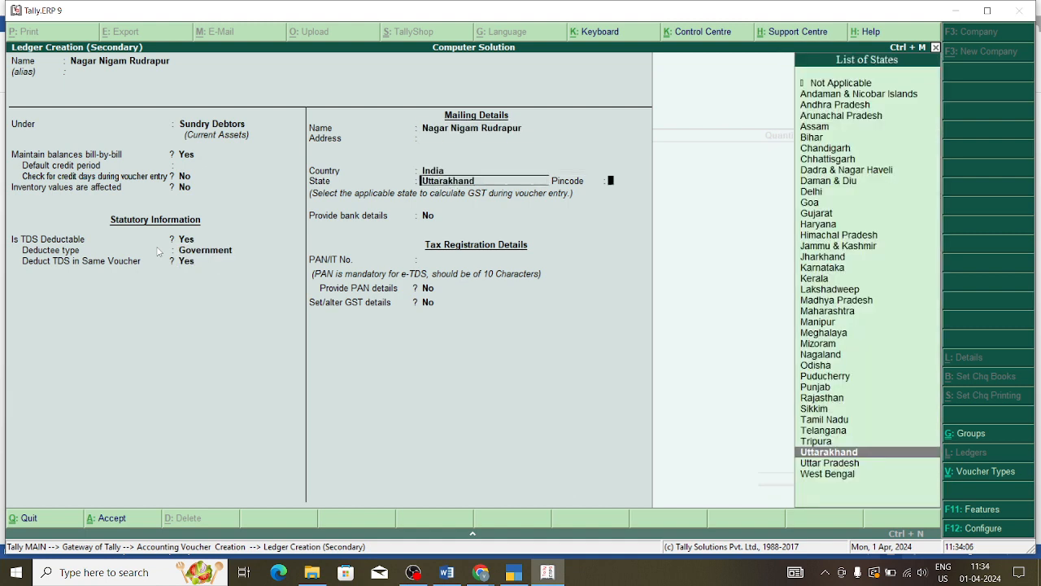
key(Return)
key(Return)
key(Return)
text(BXB)
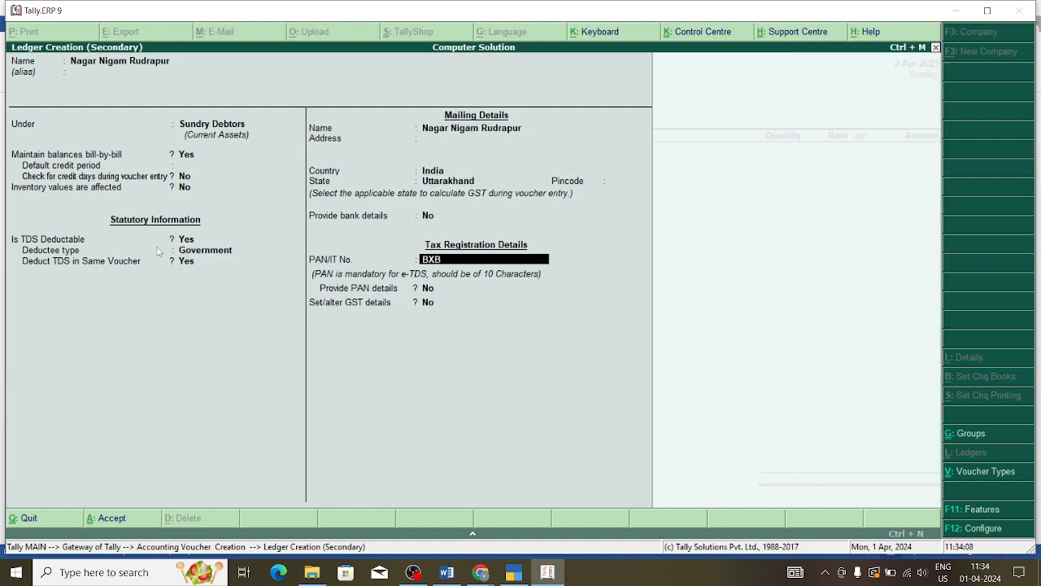
text(GDTWUWS)
key(Return)
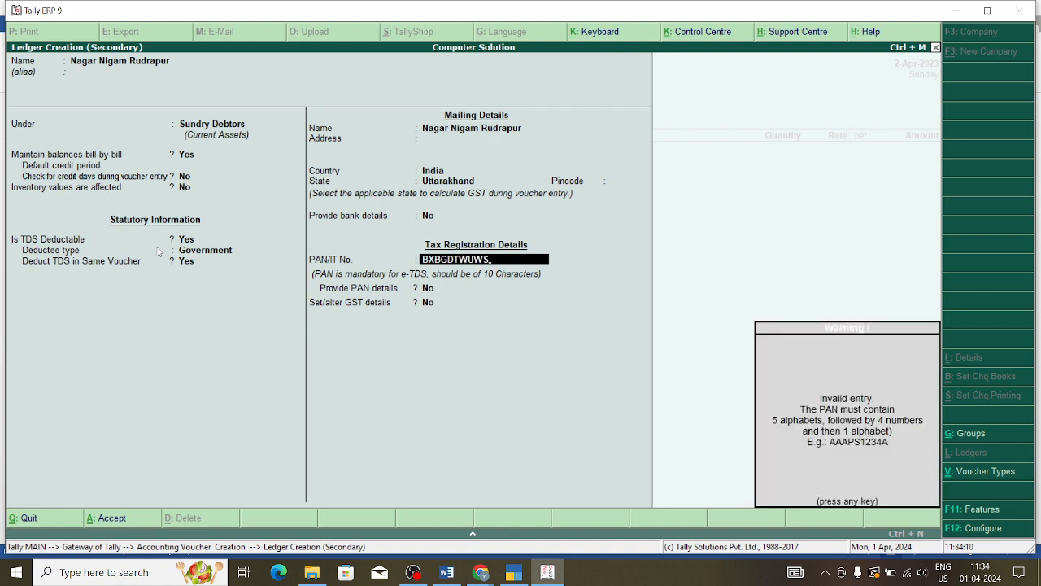
key(Return)
key(Return)
Step: Set the party's GST registration type to Regular with its GSTIN, and save the ledger
key(y)
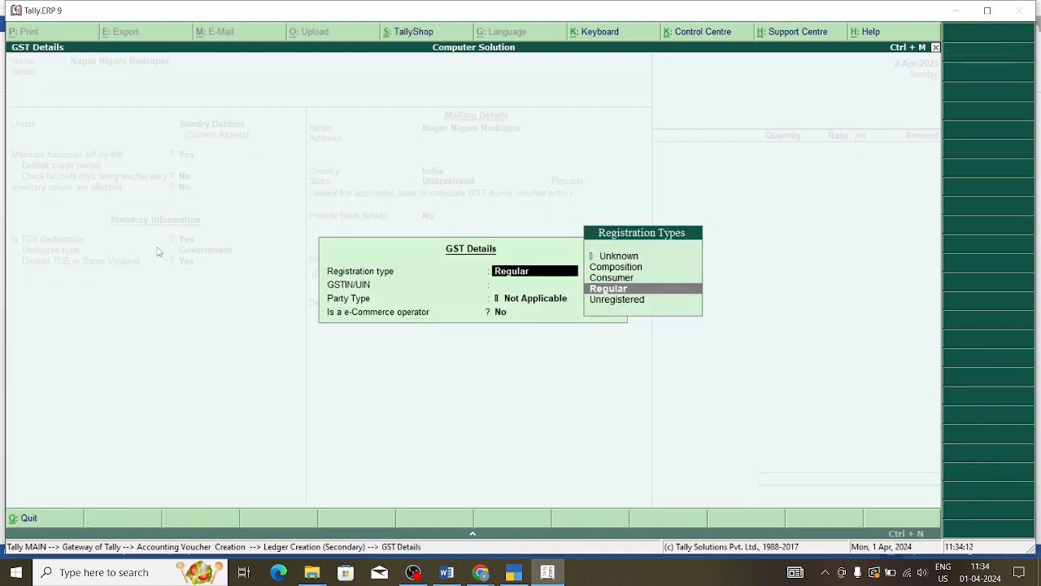
key(Return)
text(05SDJHBCGDE)
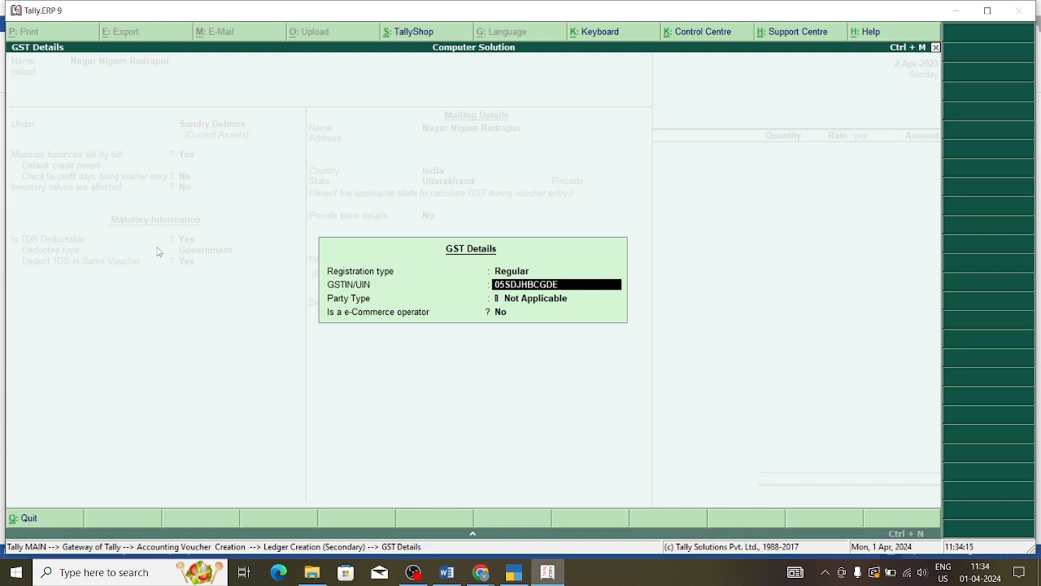
key(Return)
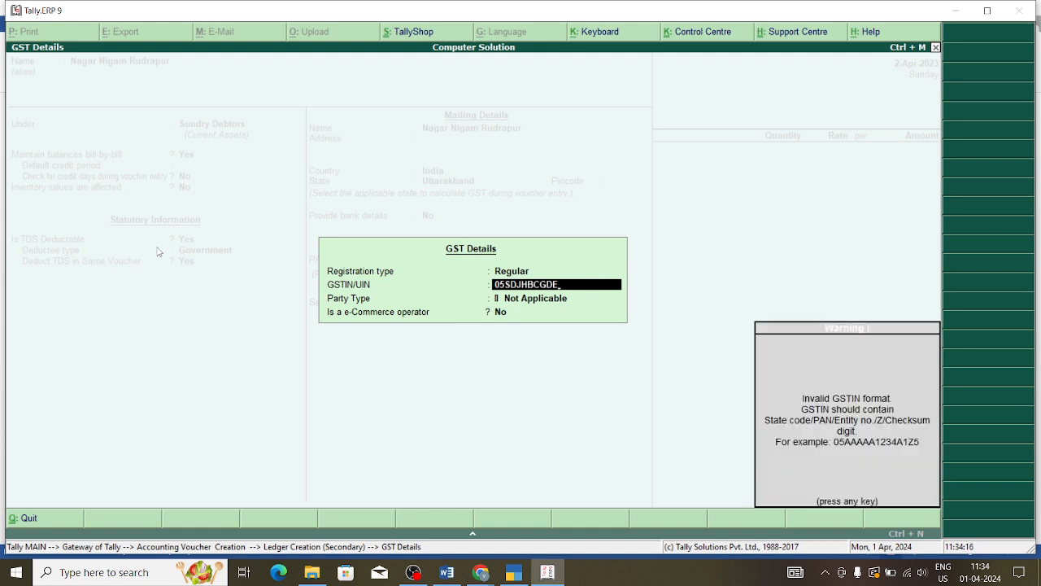
key(Return)
key(Return)
key(Return)
key(Return)
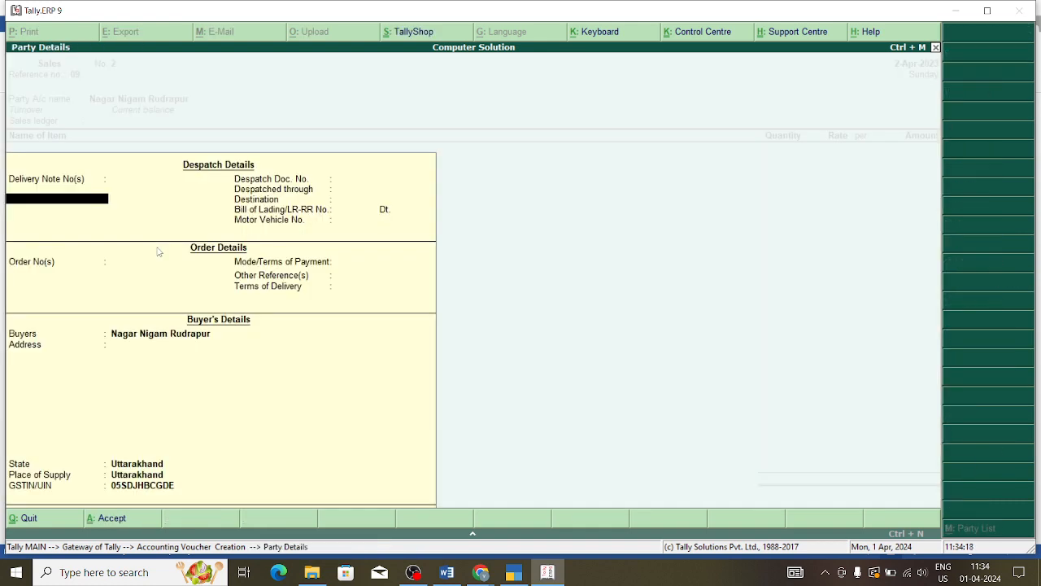
Step: Accept the party details and choose Sales A/c as the sales ledger, reviewing its GST and supply type settings
key(ctrl+a)
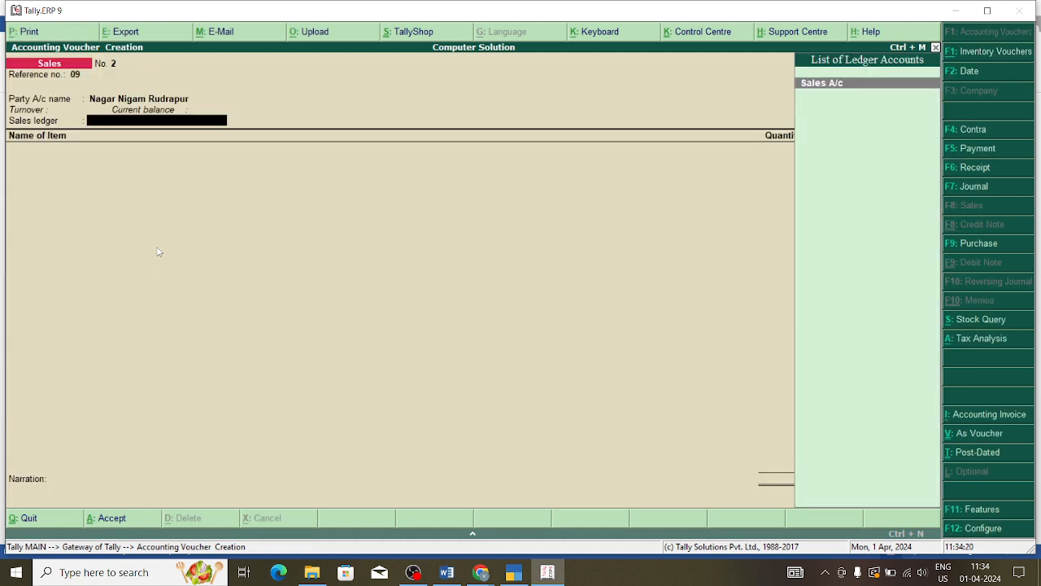
key(Return)
key(ctrl+Return)
key(Return)
key(Return)
key(Return)
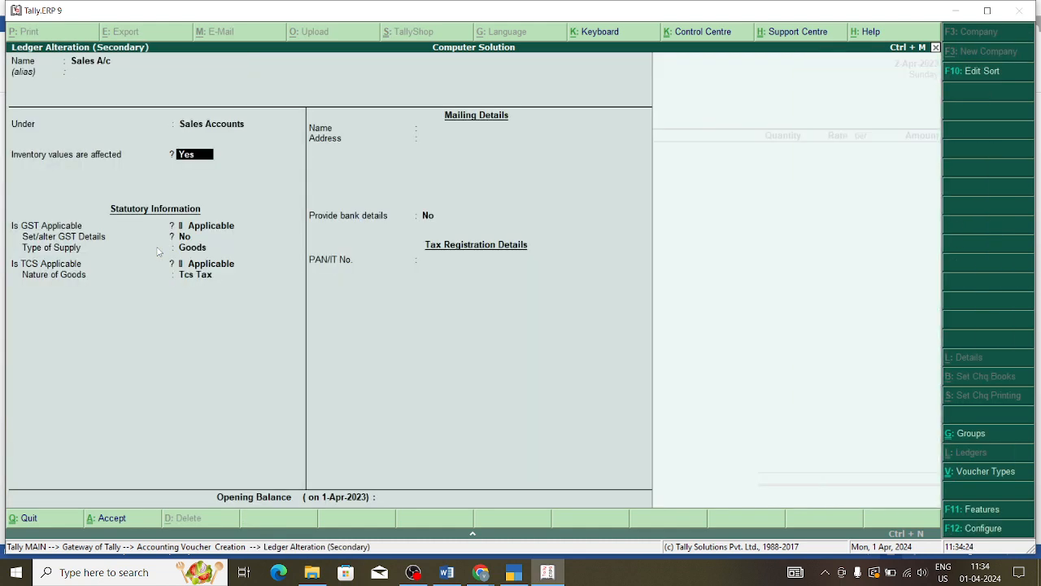
key(Return)
key(Return)
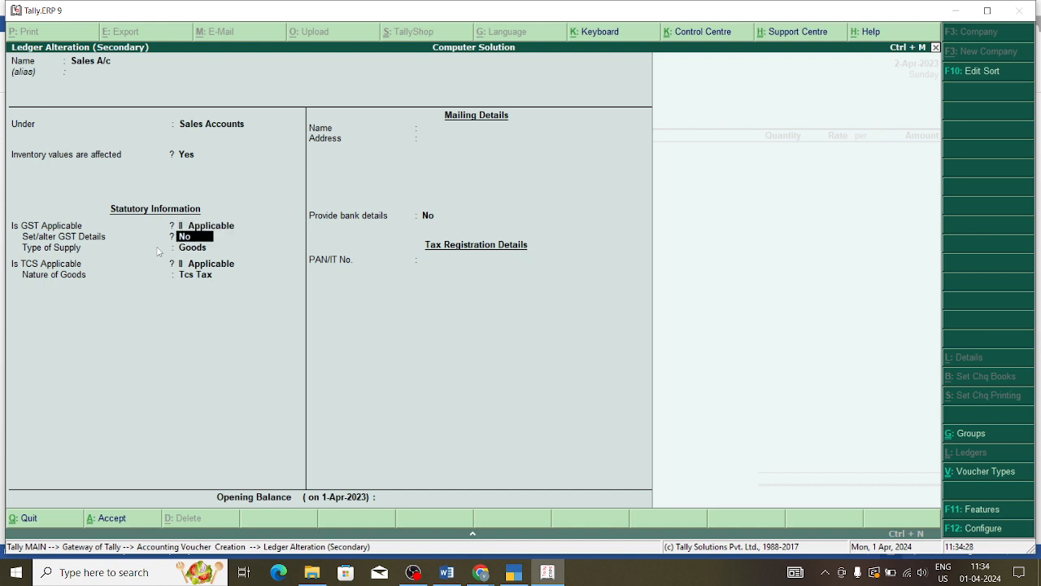
key(Return)
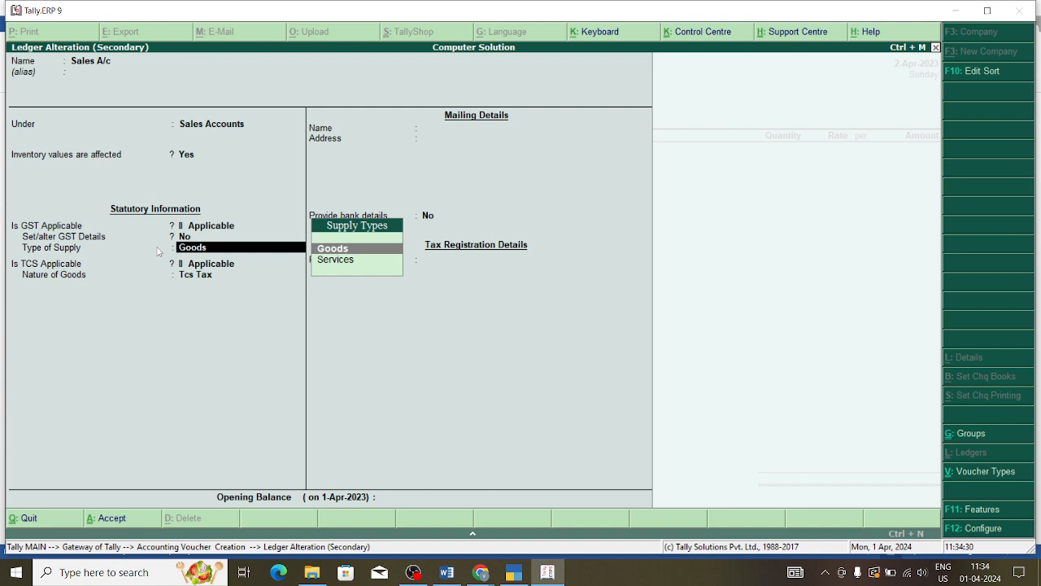
key(Return)
key(ctrl+a)
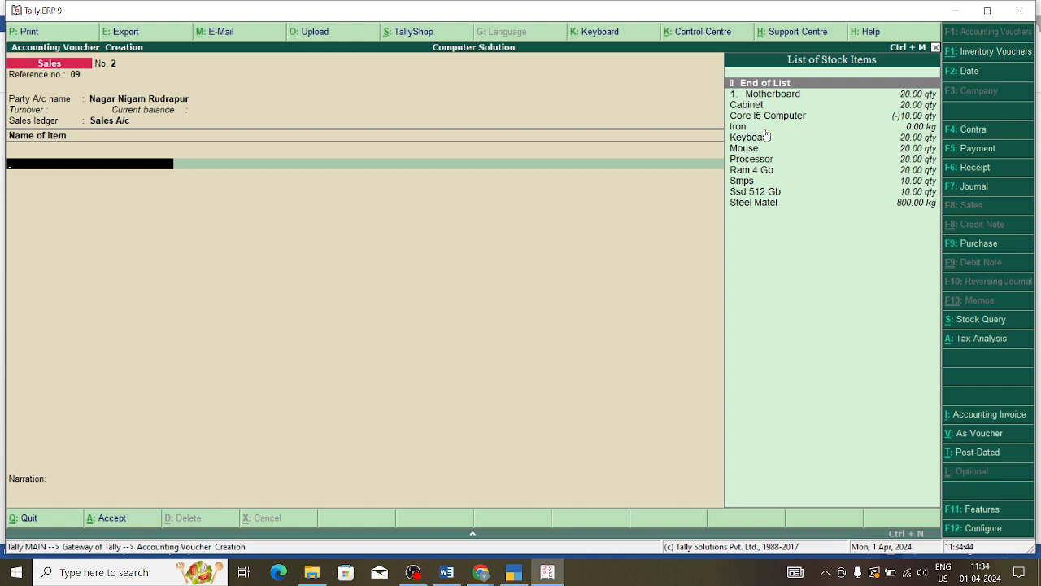
Step: End the item list without stock items and start a new ledger named Service Charges A/c under Direct Incomes
key(Return)
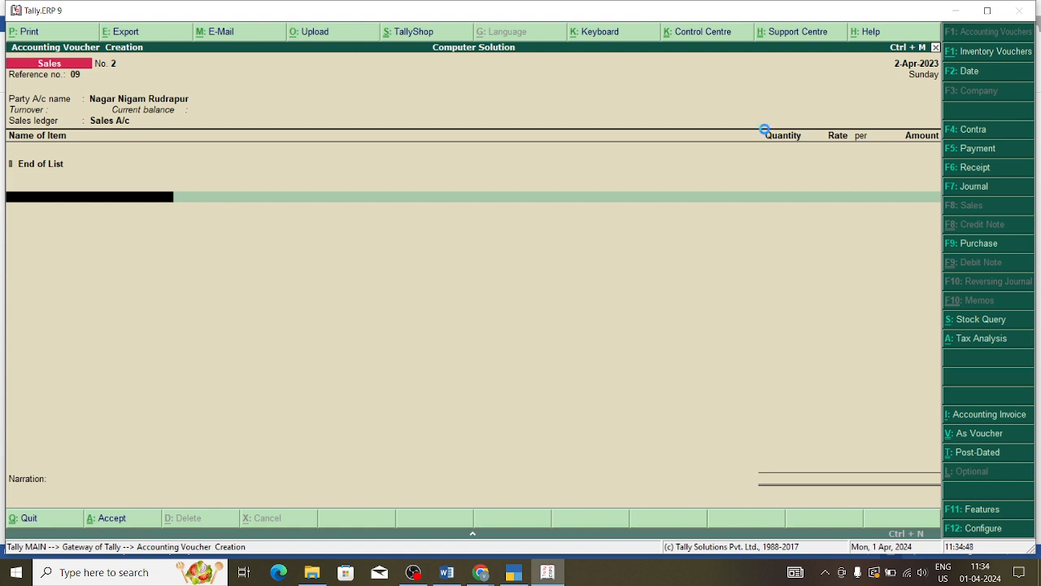
key(alt+c)
text(Service Cahrges)
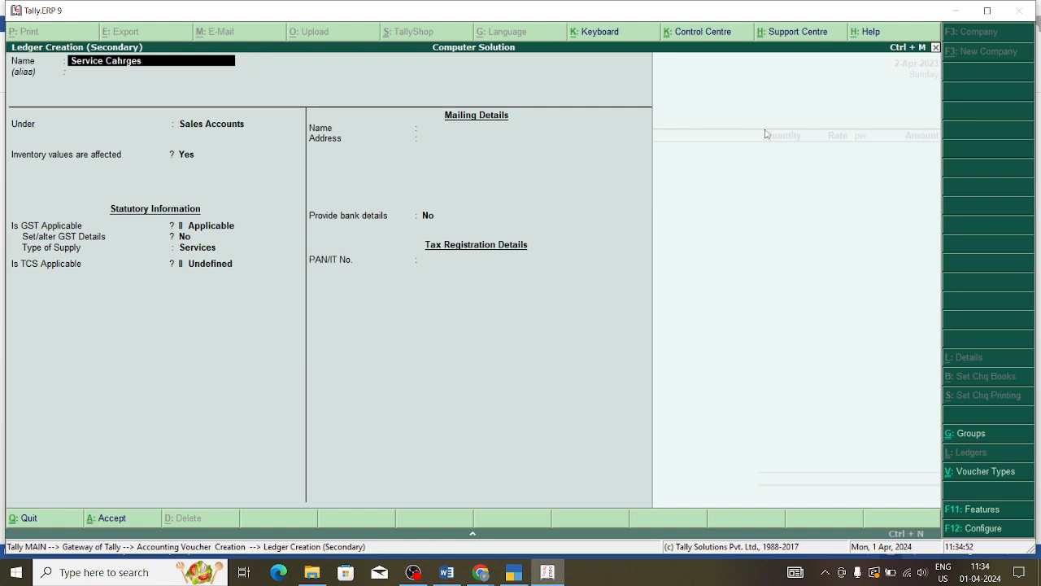
text( A/c)
key(BackSpace)
key(BackSpace)
key(BackSpace)
key(BackSpace)
key(BackSpace)
key(BackSpace)
key(BackSpace)
key(BackSpace)
key(BackSpace)
key(BackSpace)
text(harges A/c)
key(Return)
text(Dir)
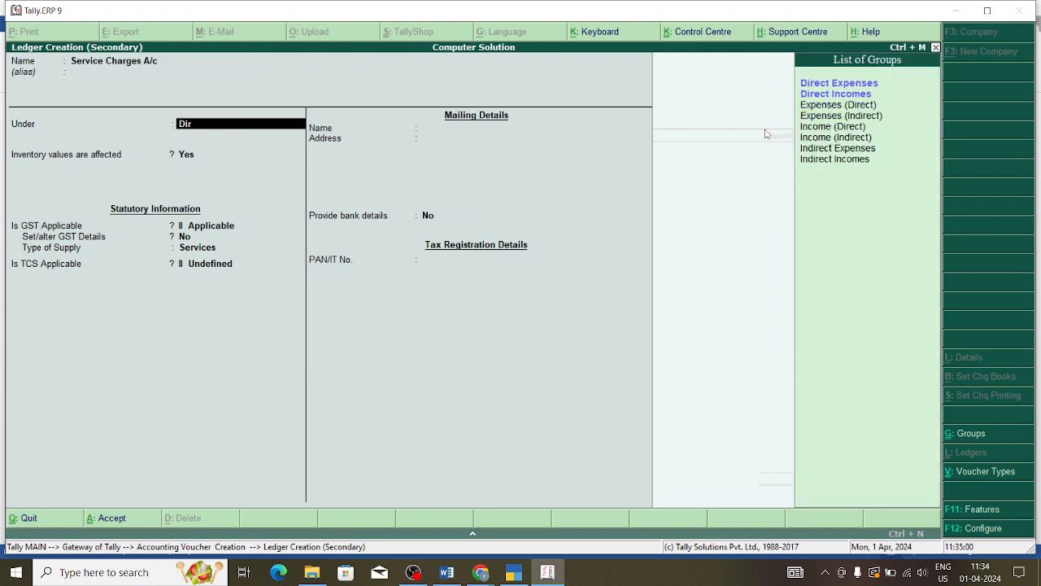
key(Down)
key(Return)
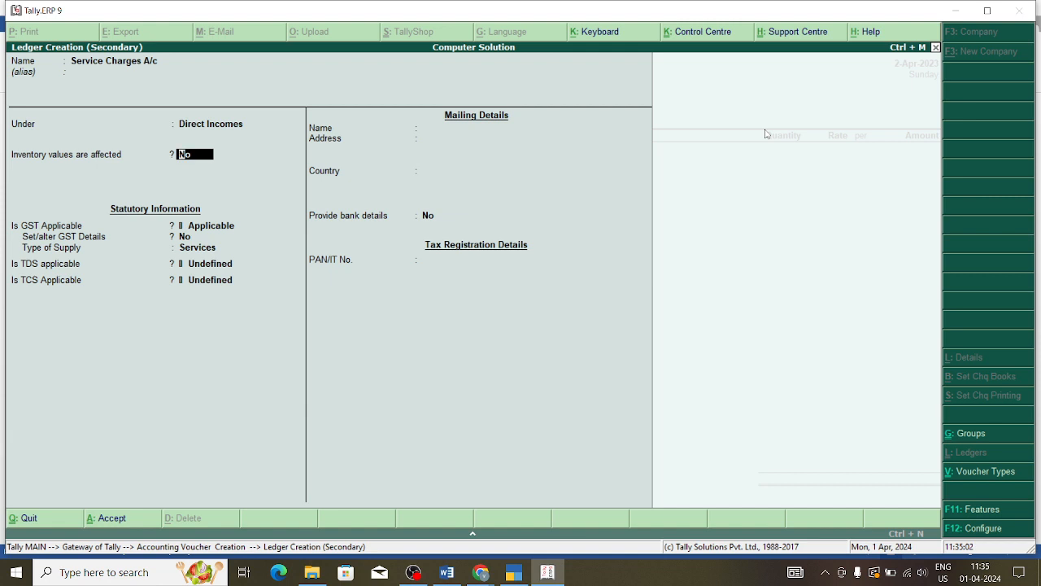
Step: Set the service charges ledger's GST details to Sales Taxable with an 18% integrated tax rate
key(Return)
key(Return)
text(y)
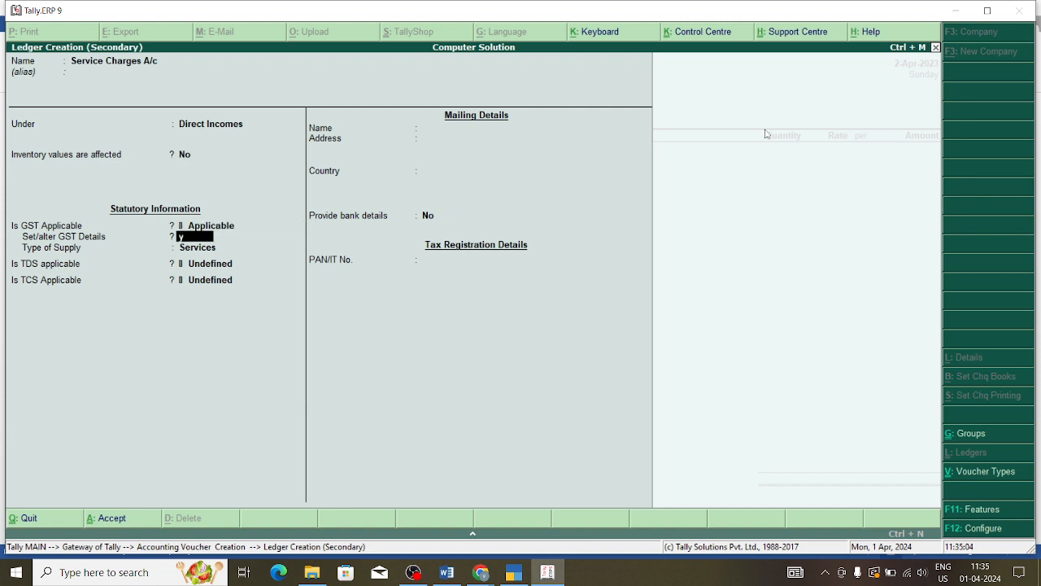
key(Return)
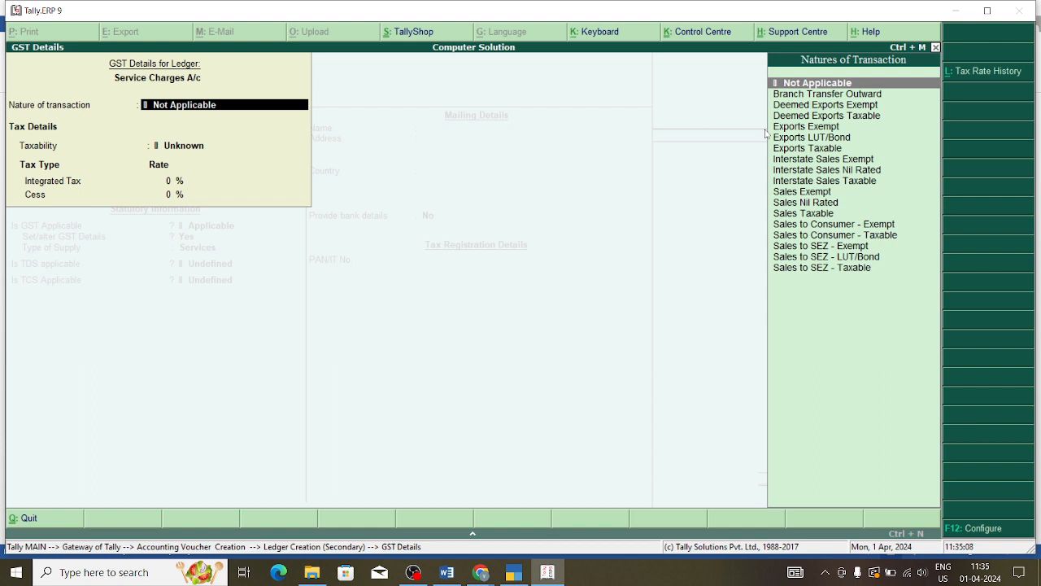
key(Down)
key(Down)
key(Down)
key(Down)
key(Down)
key(Down)
key(Down)
key(Down)
key(Down)
key(Down)
key(Down)
key(Down)
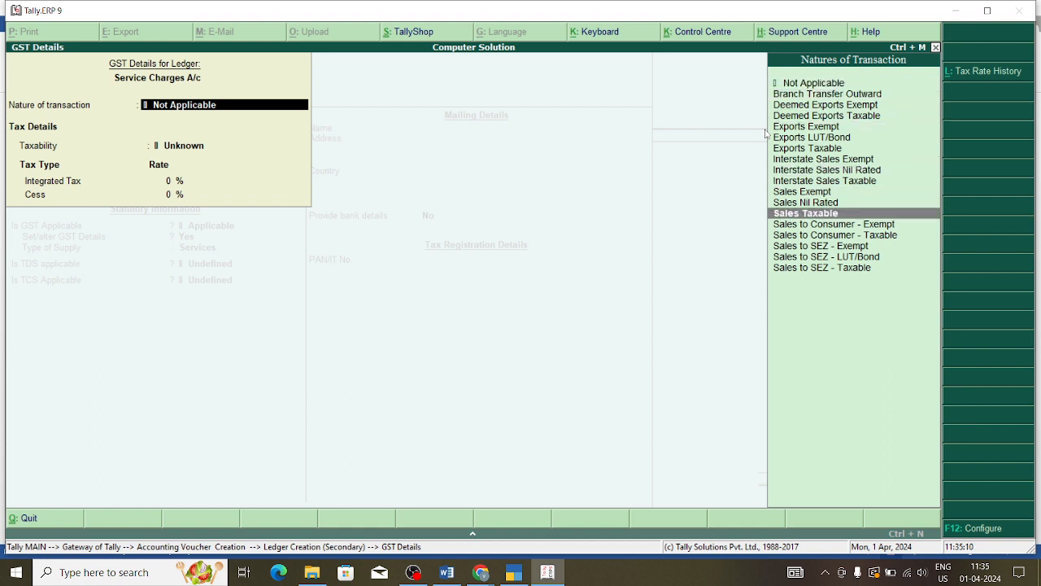
key(Return)
text(1)
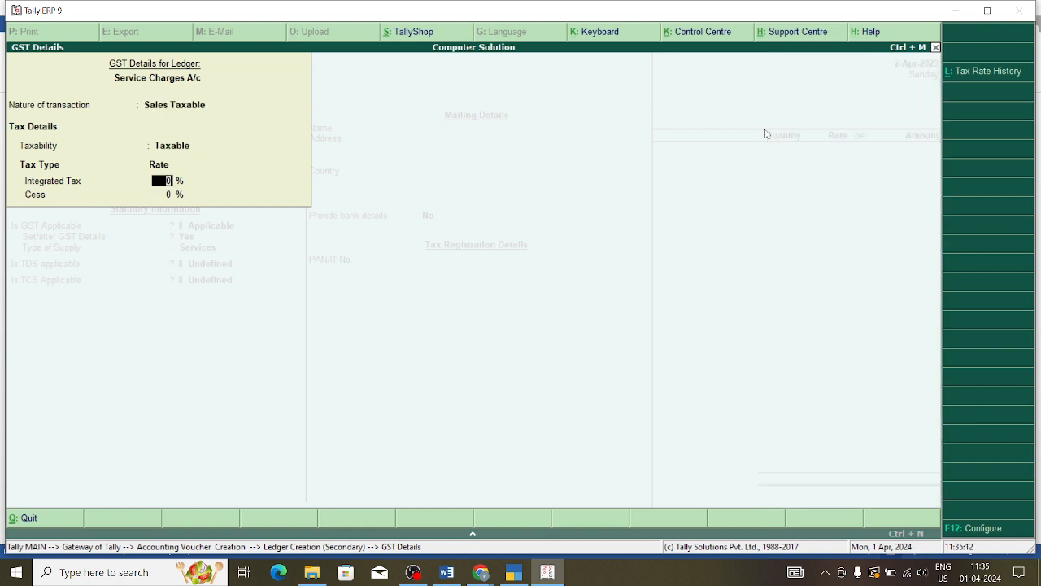
text(8)
key(Return)
key(Return)
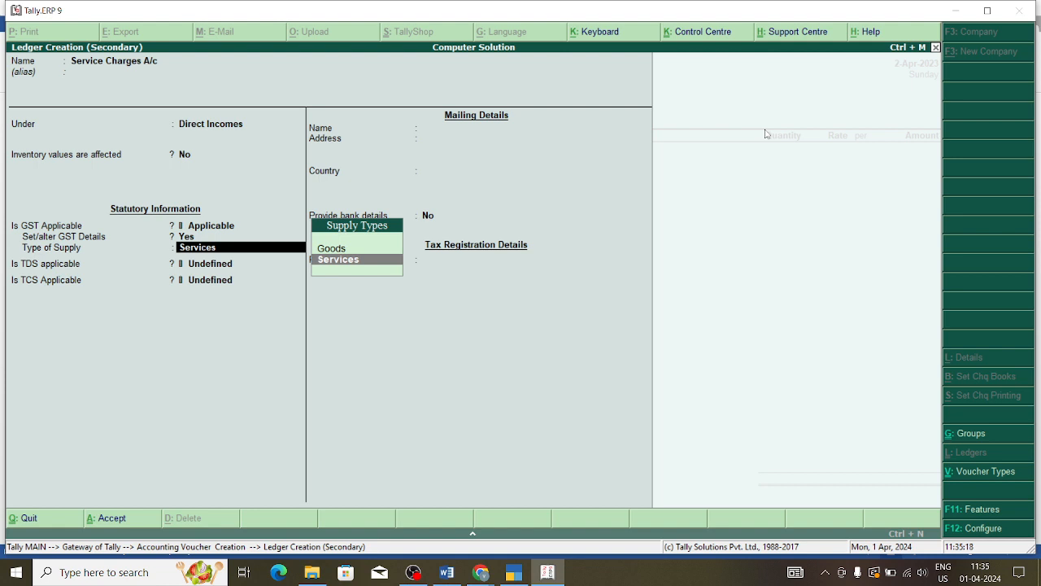
Step: Keep the supply type as Services, mark TDS as applicable and start a new nature of payment category
key(Return)
key(BackSpace)
key(Down)
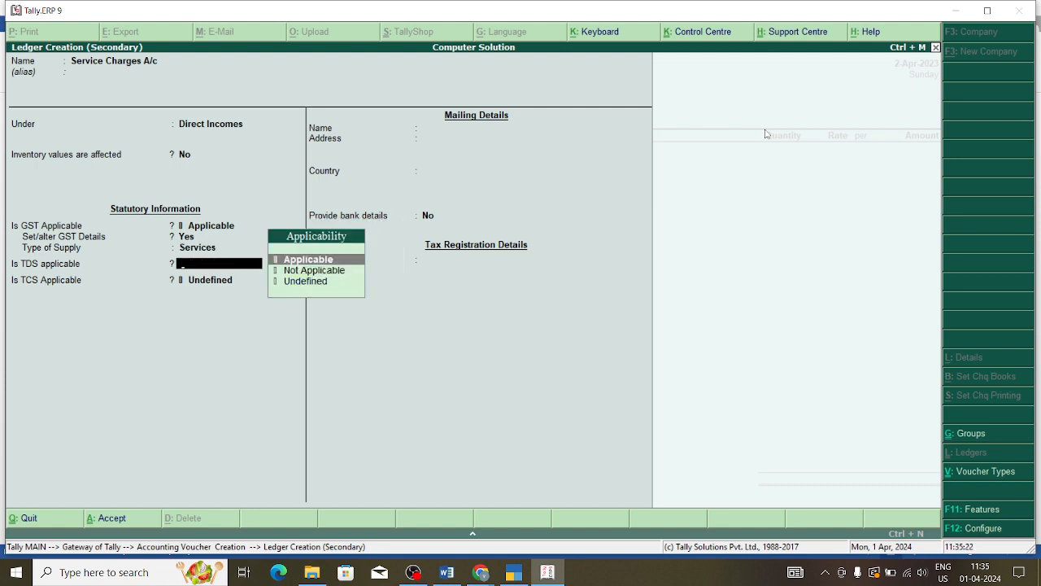
key(Return)
key(Up)
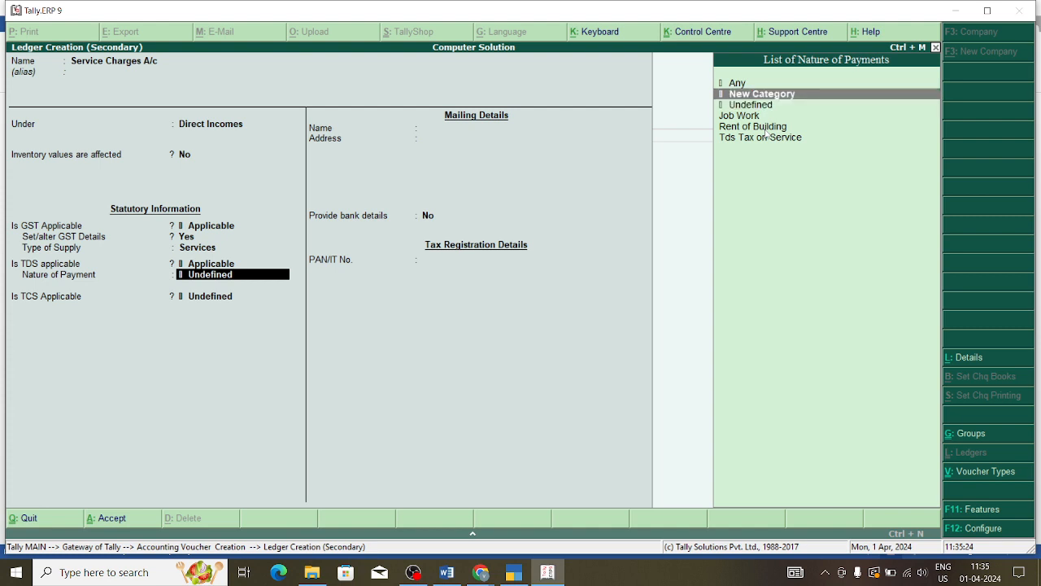
key(Return)
Step: Create the nature of payment Tds Tax on Services with section 206c and a 1% rate
text(T)
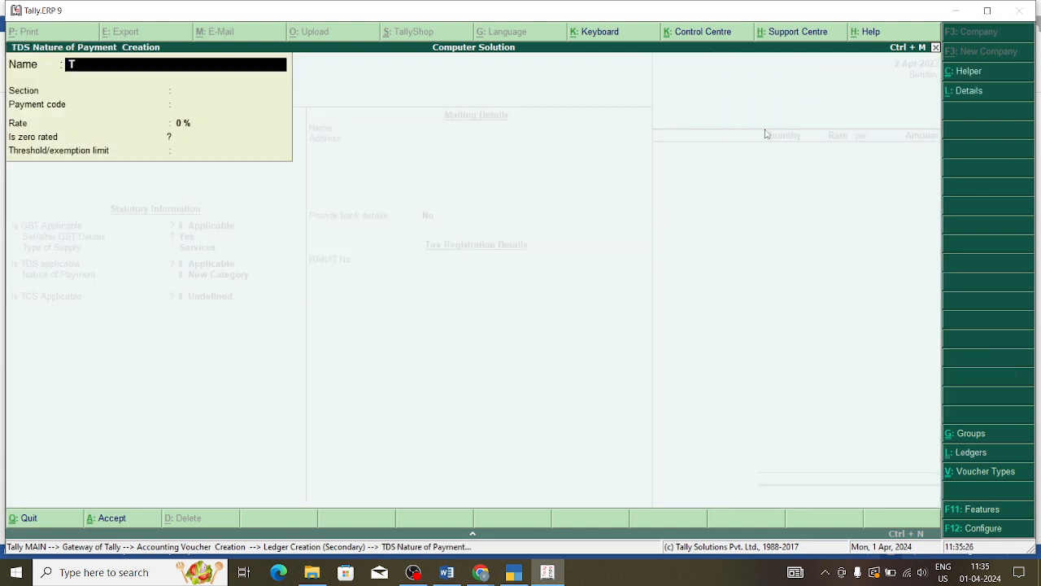
text(ds Tax on Services)
key(Return)
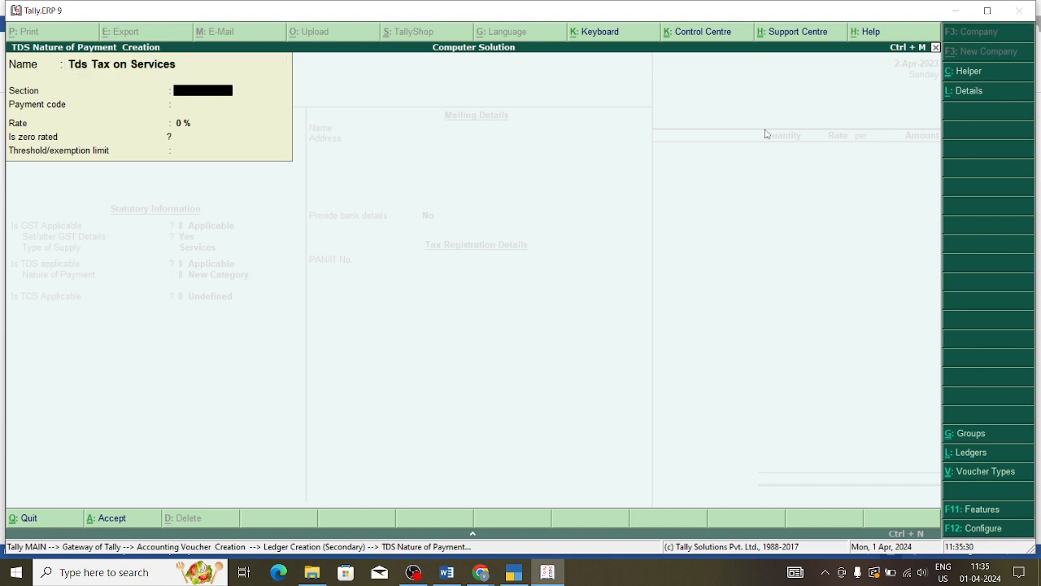
text(206c)
key(Return)
key(Return)
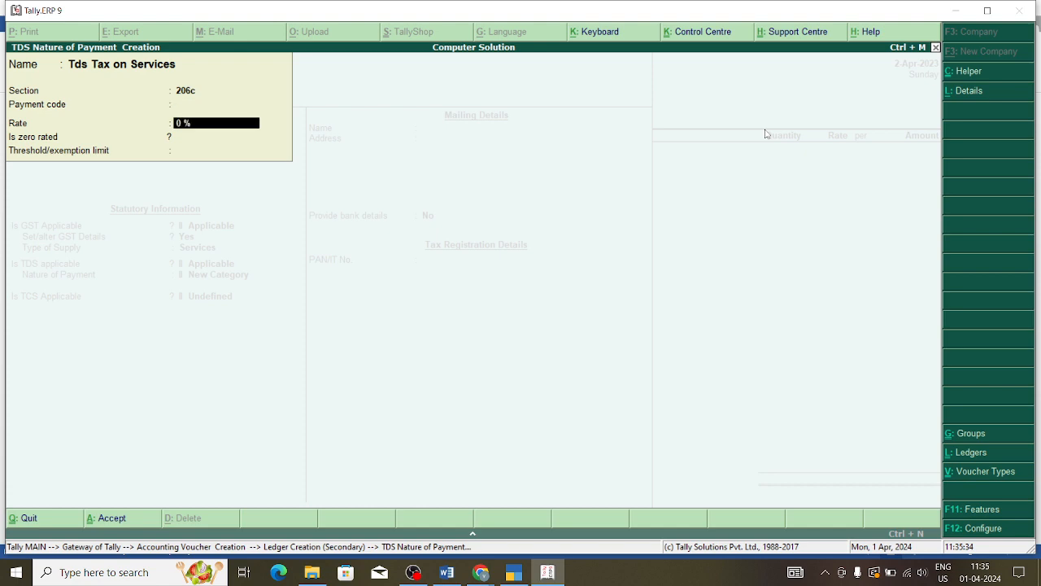
text(1)
key(Return)
key(Return)
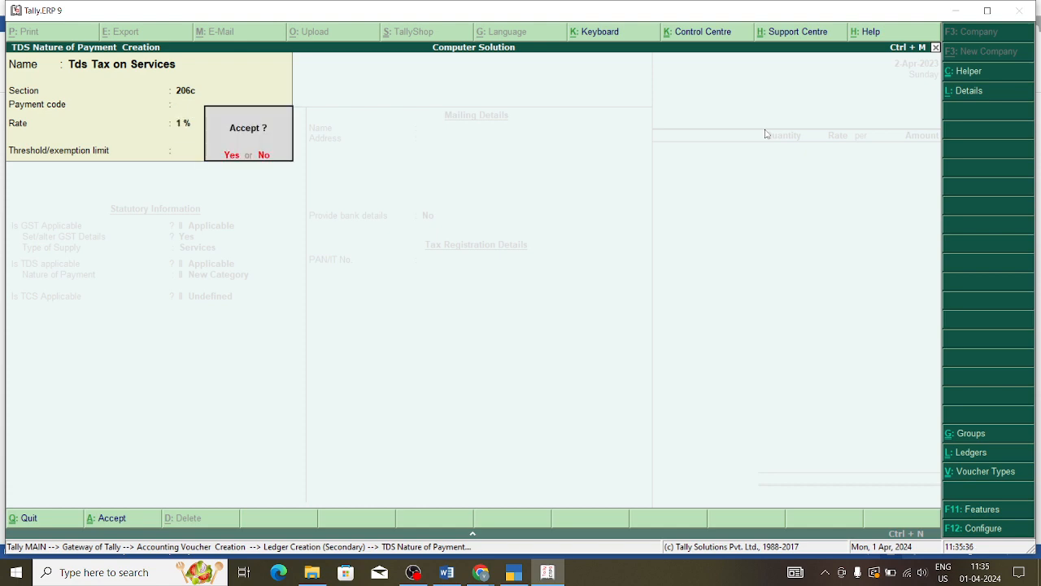
key(Return)
Step: Leave the remaining ledger settings at their defaults and save the Service Charges A/c ledger
key(Return)
key(Return)
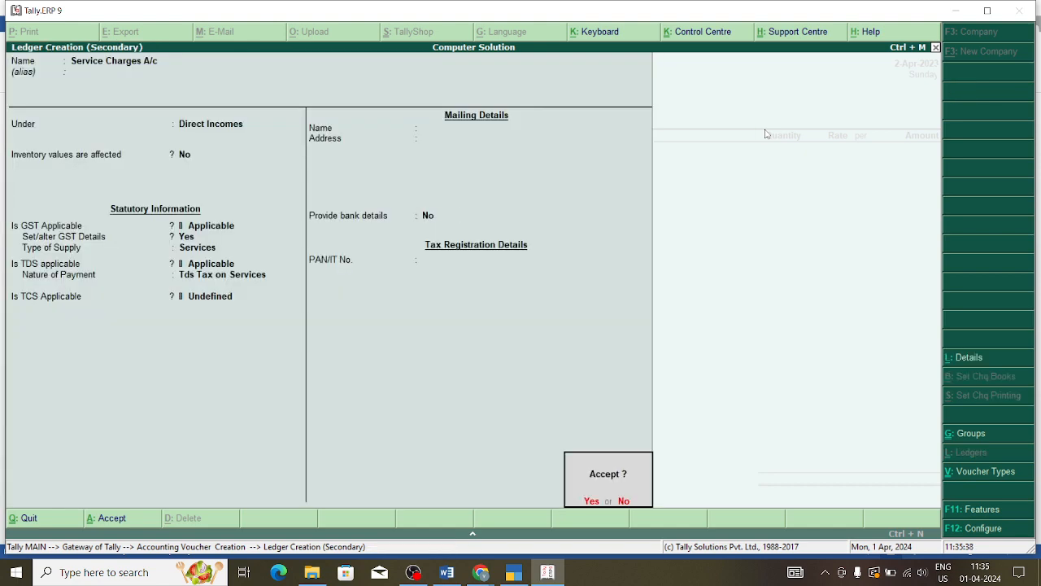
key(Return)
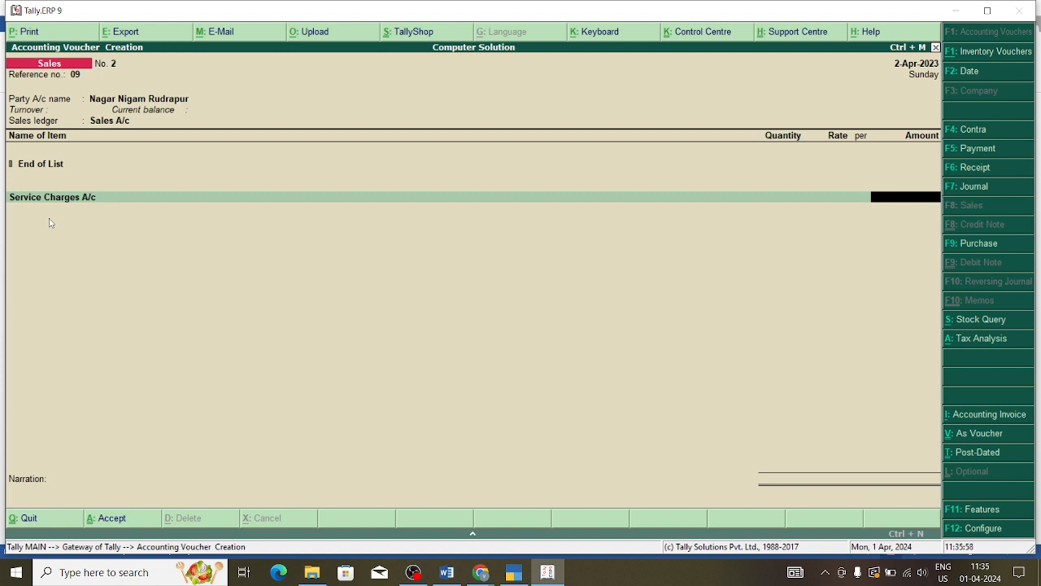
Step: Enable additional descriptions for the ledger name in the sales invoice configuration and save the settings
key(F12)
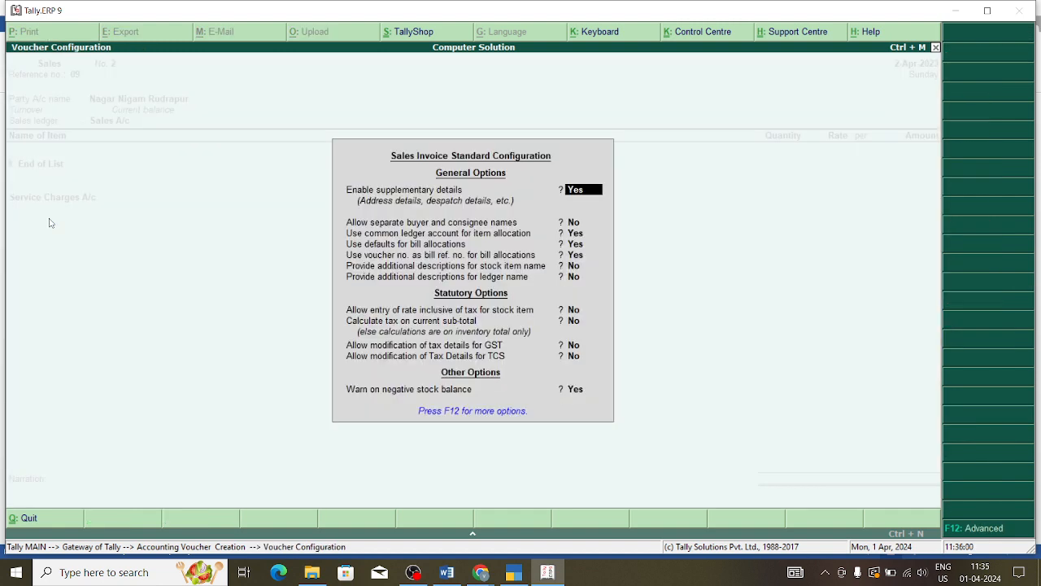
key(Return)
key(Return)
key(Return)
key(Return)
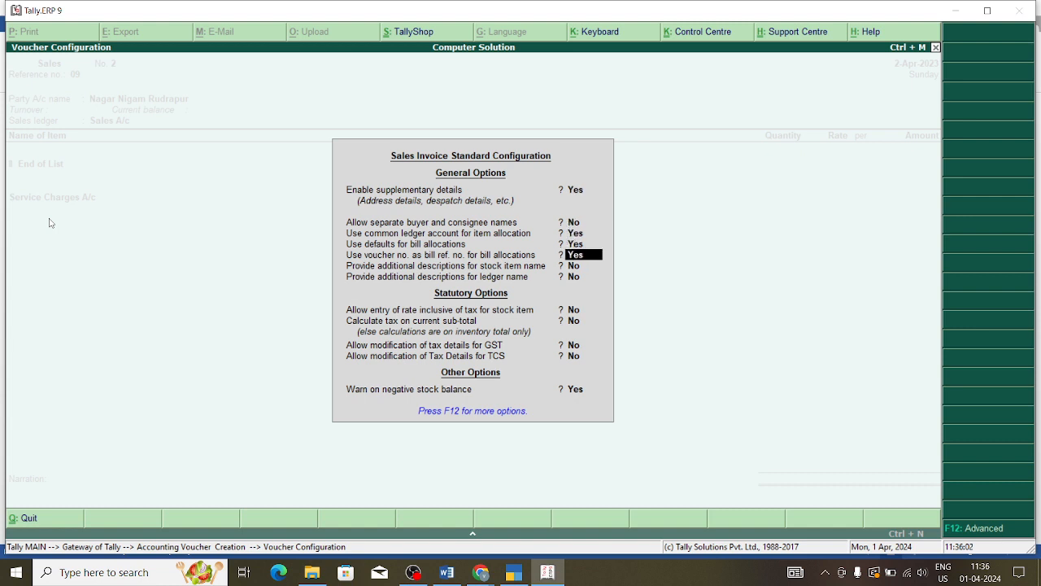
key(Return)
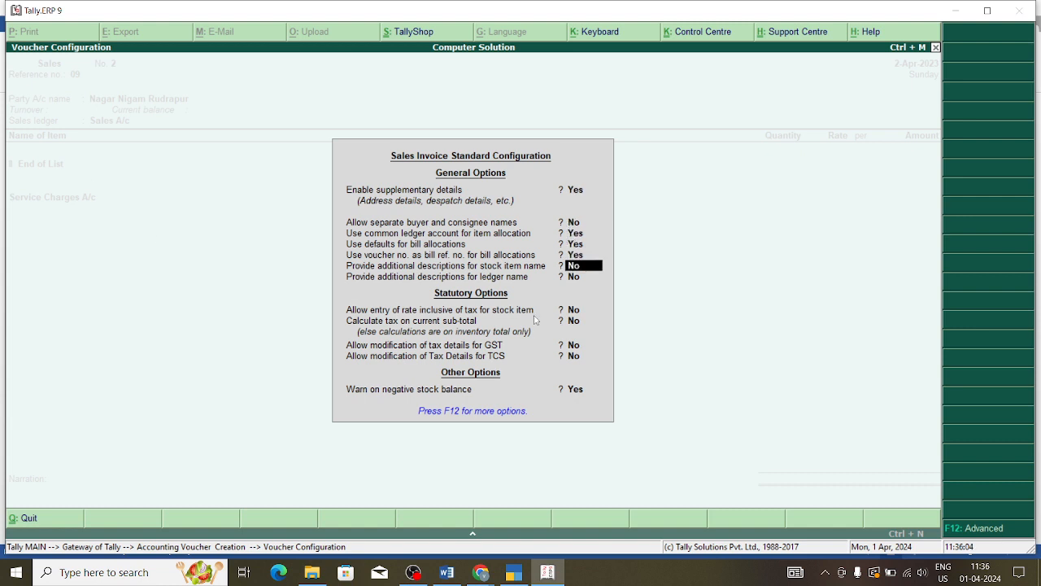
key(Return)
text(y)
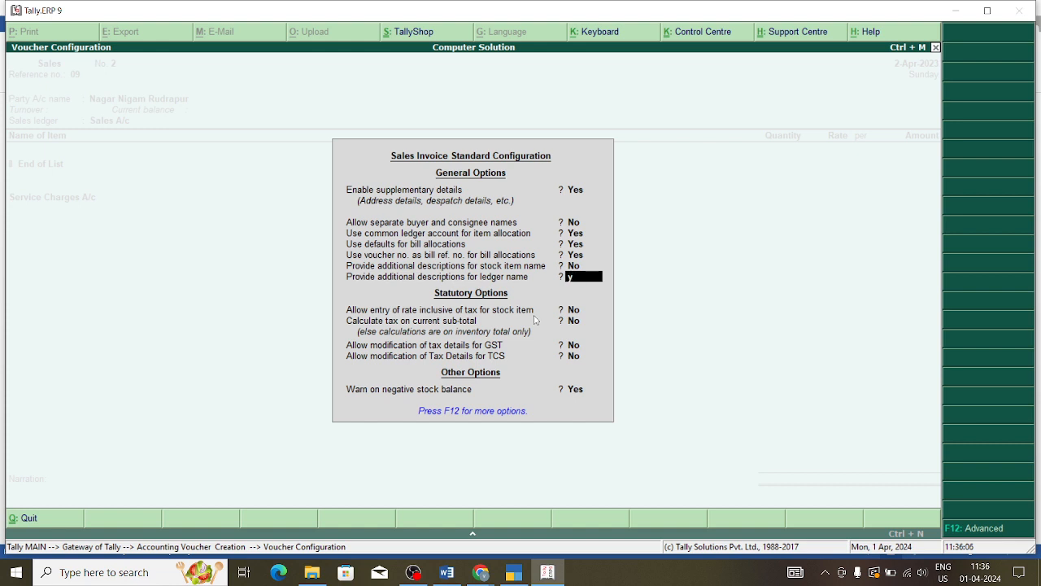
key(Return)
key(ctrl+a)
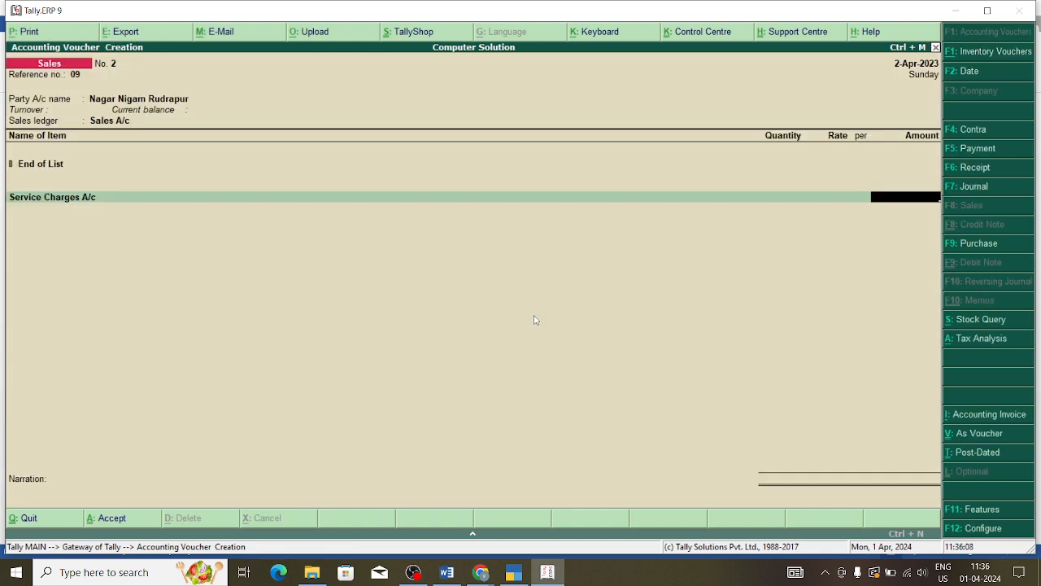
Step: Describe the Service Charges A/c line with "Laptop Service Qty -1" and "Printer Hp 1005 Qty-1"
key(BackSpace)
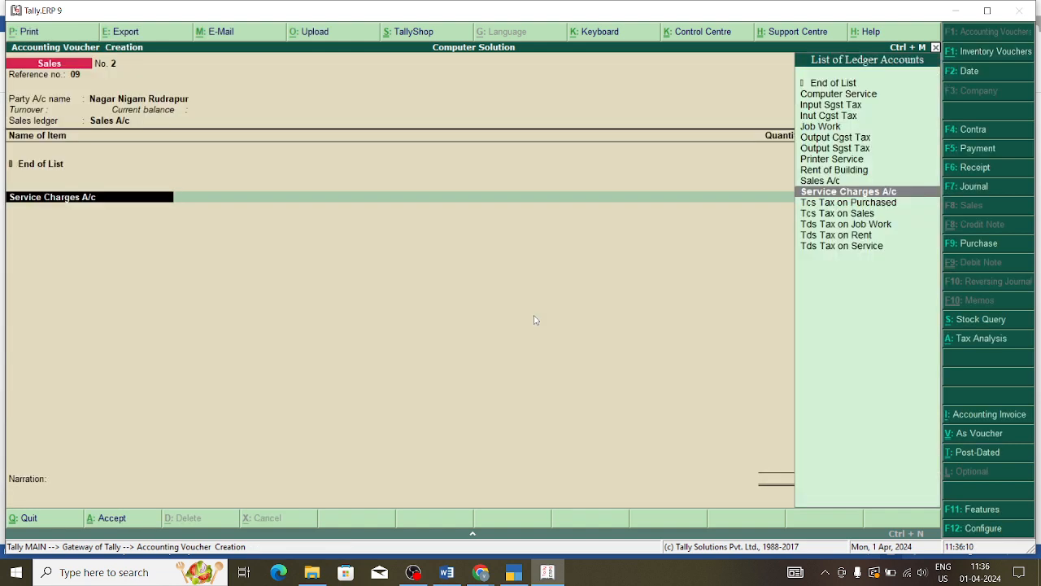
key(Return)
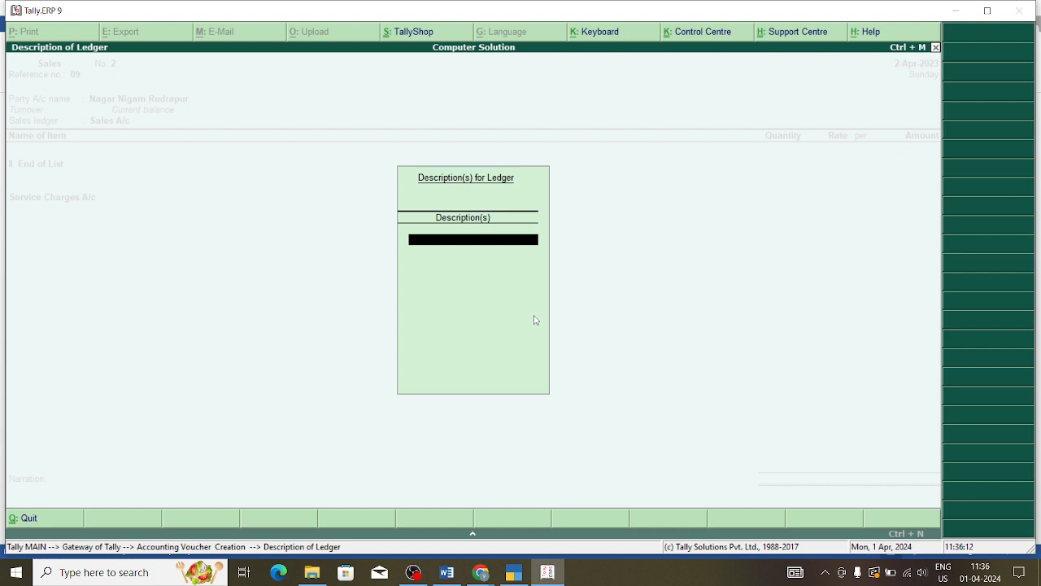
text(ptop Service Qty -1)
key(Return)
text(Pri)
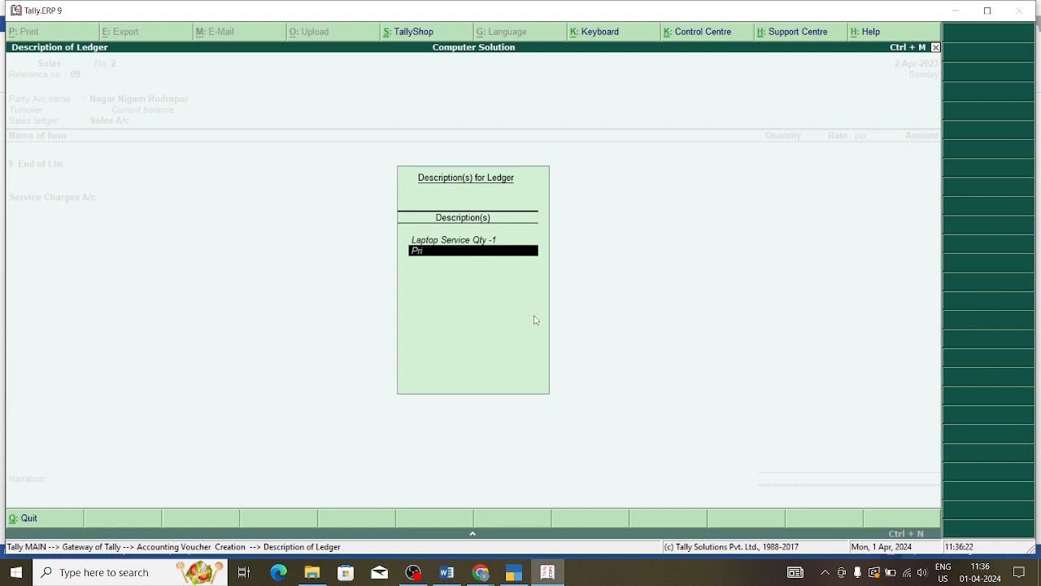
text(nter Hp 1000)
text(5)
text( Qy)
text(ty)
key(Return)
key(Return)
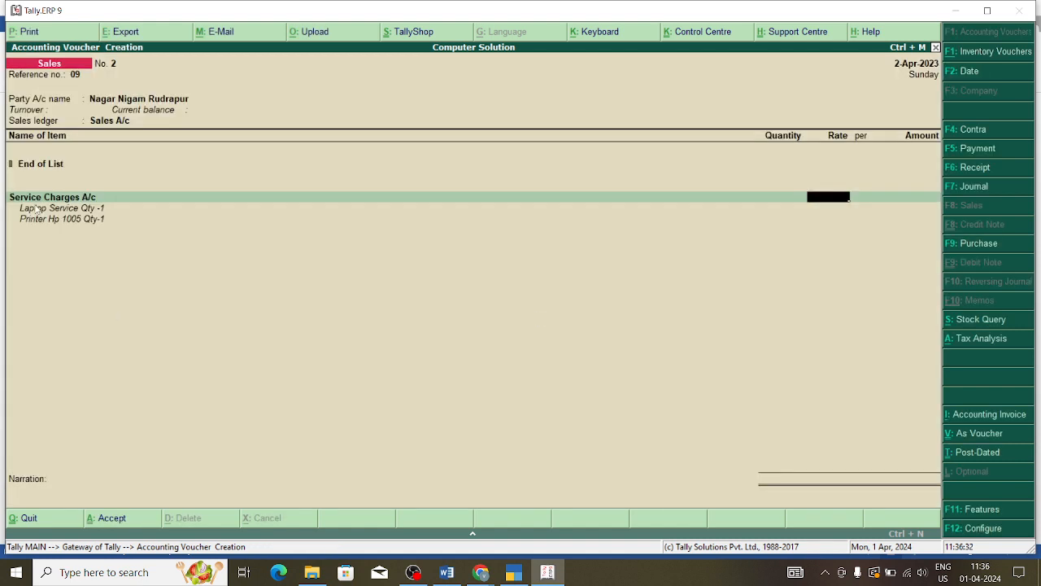
Step: Set the service charges amount to 3,000 without a rate and keep both description lines
key(Return)
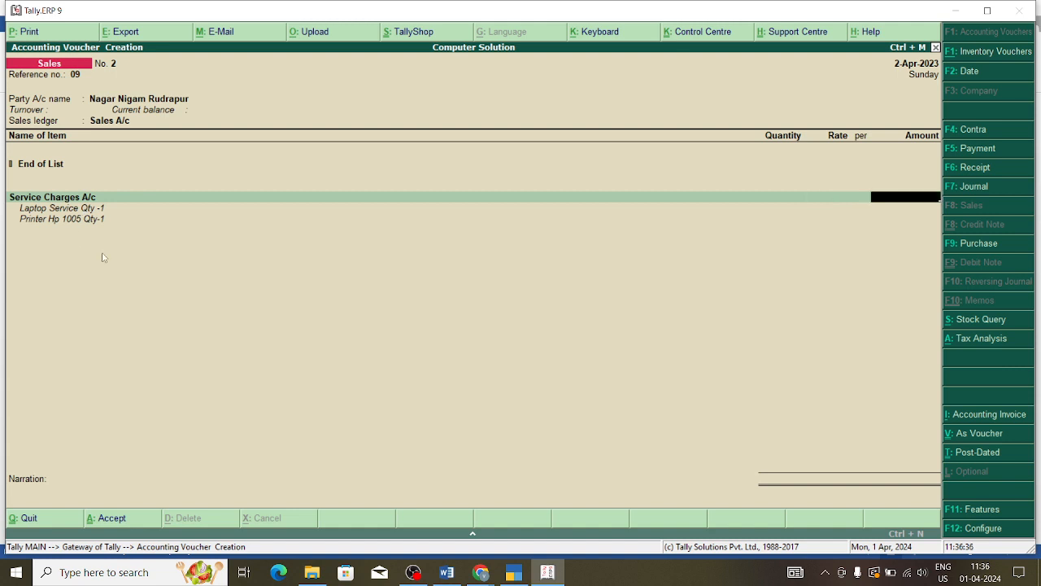
text(3,000)
key(Return)
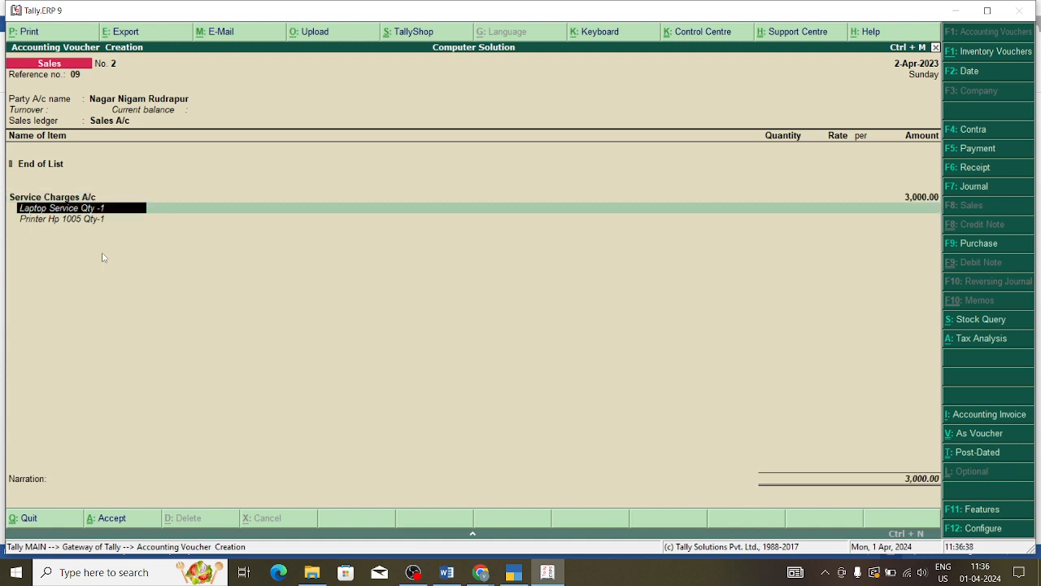
key(Return)
key(Return)
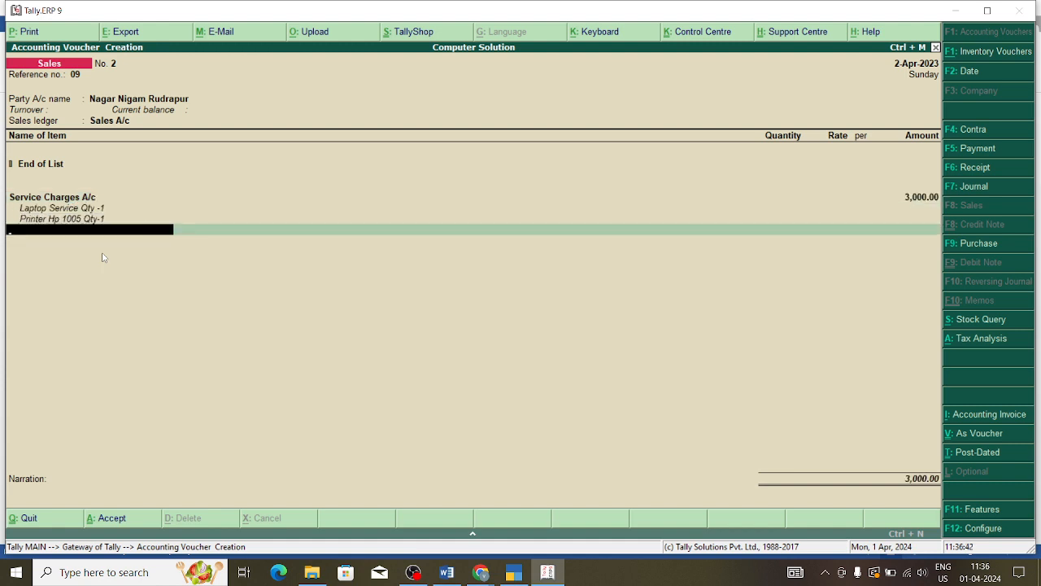
key(alt+c)
text(Outpu)
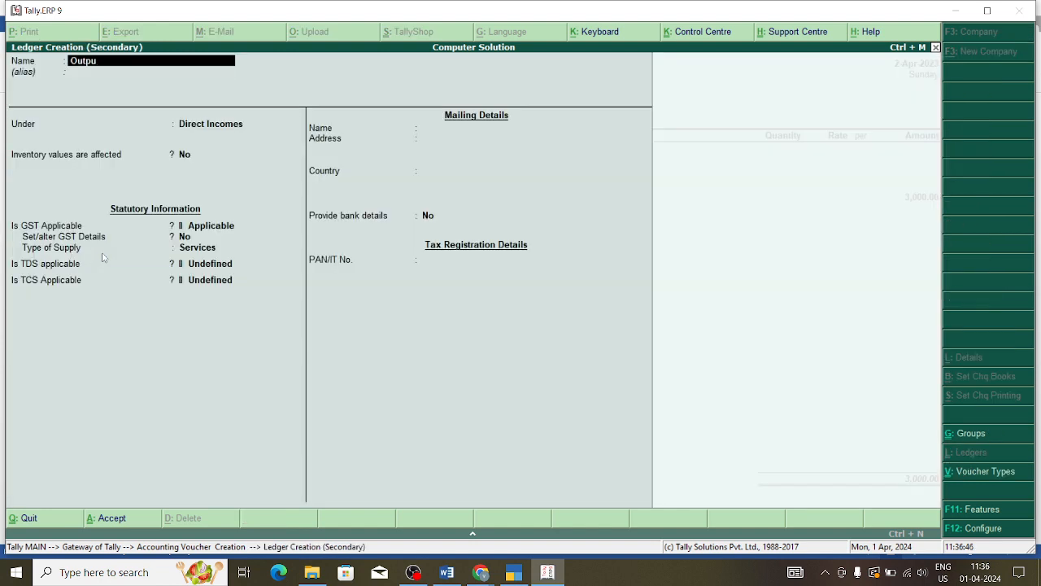
key(BackSpace)
key(BackSpace)
key(BackSpace)
key(BackSpace)
key(BackSpace)
key(Escape)
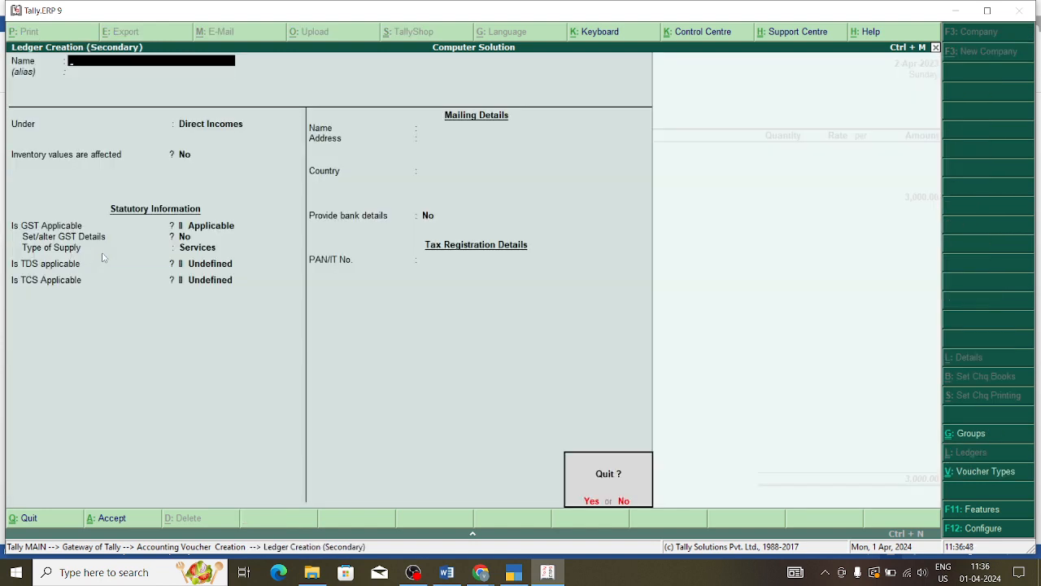
text(y)
Step: Add the Output Cgst Tax and Output Sgst Tax ledgers below the service charges line
text(Out)
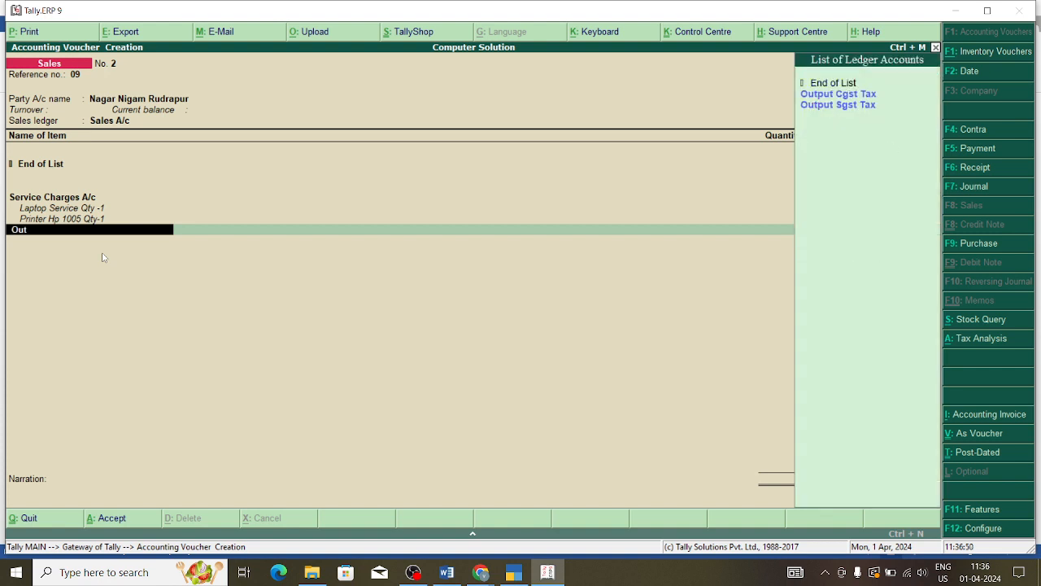
key(Down)
key(Return)
key(Return)
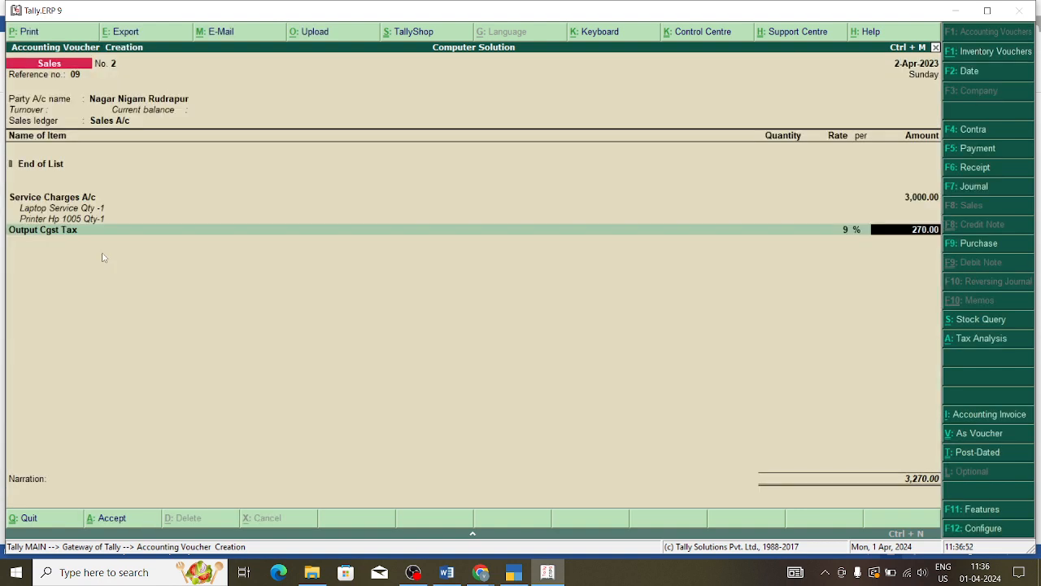
key(Return)
text(Out)
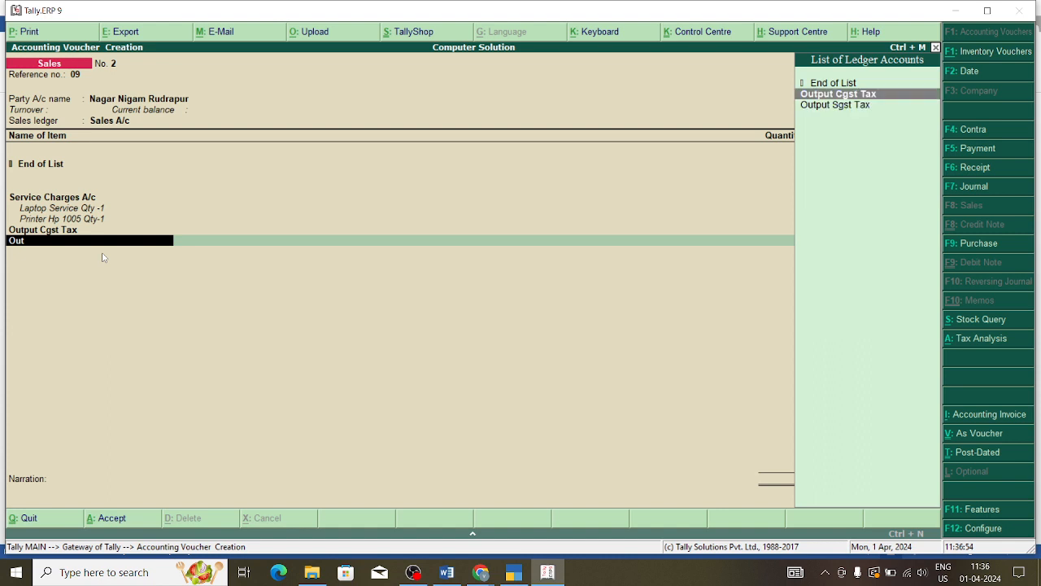
key(Down)
key(Return)
key(Return)
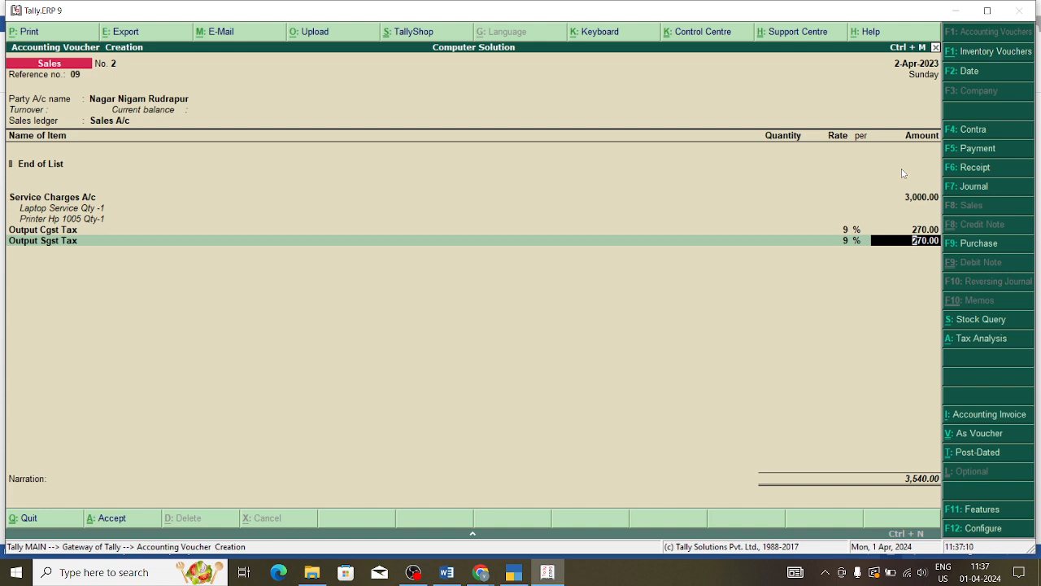
Step: Save the service sales voucher with its default bill-wise reference and check the saved entry
key(Return)
key(Return)
key(Return)
key(Return)
key(Return)
key(Return)
key(Return)
key(Return)
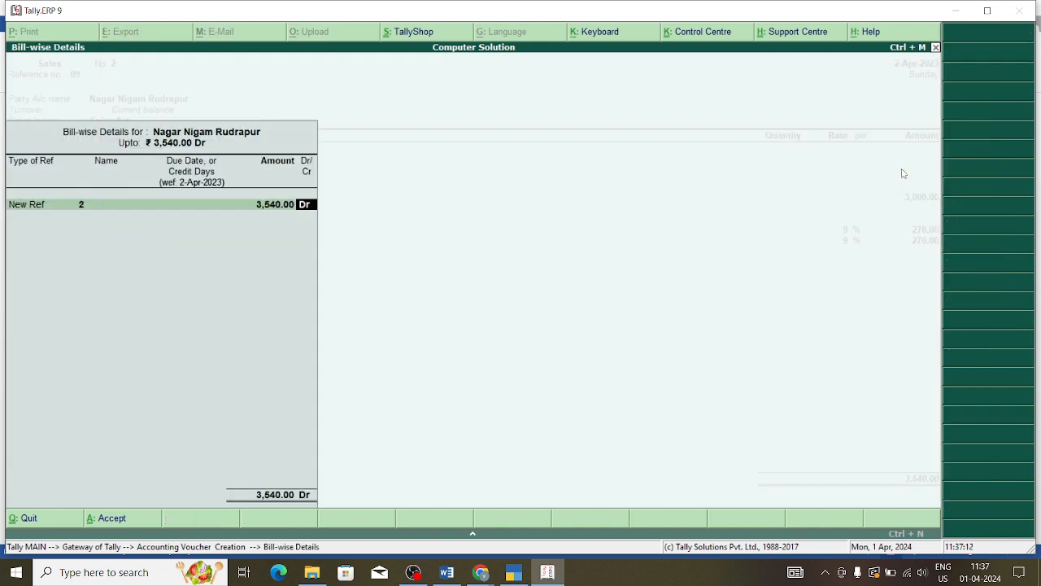
key(Return)
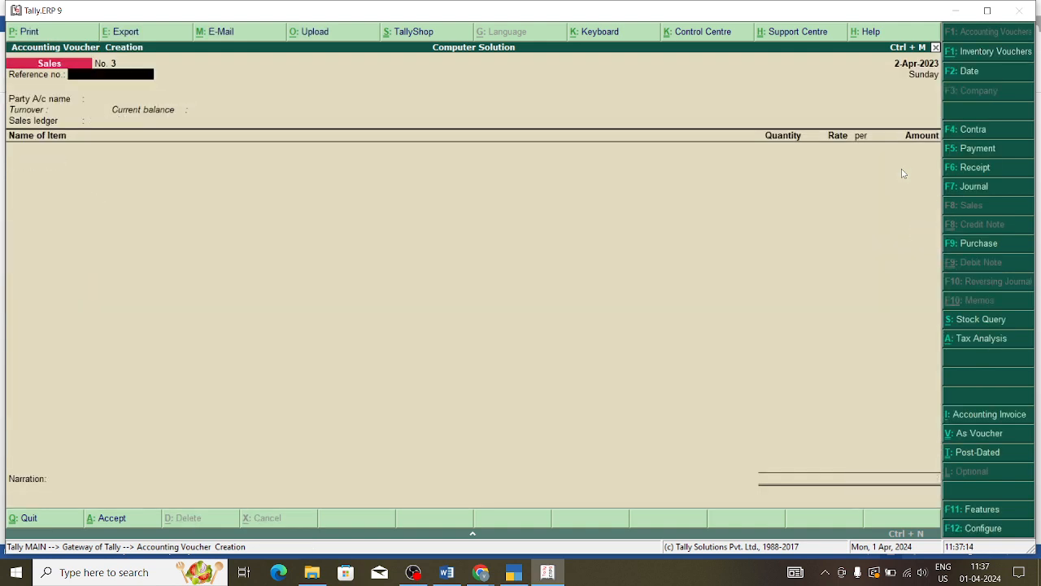
key(Page_Up)
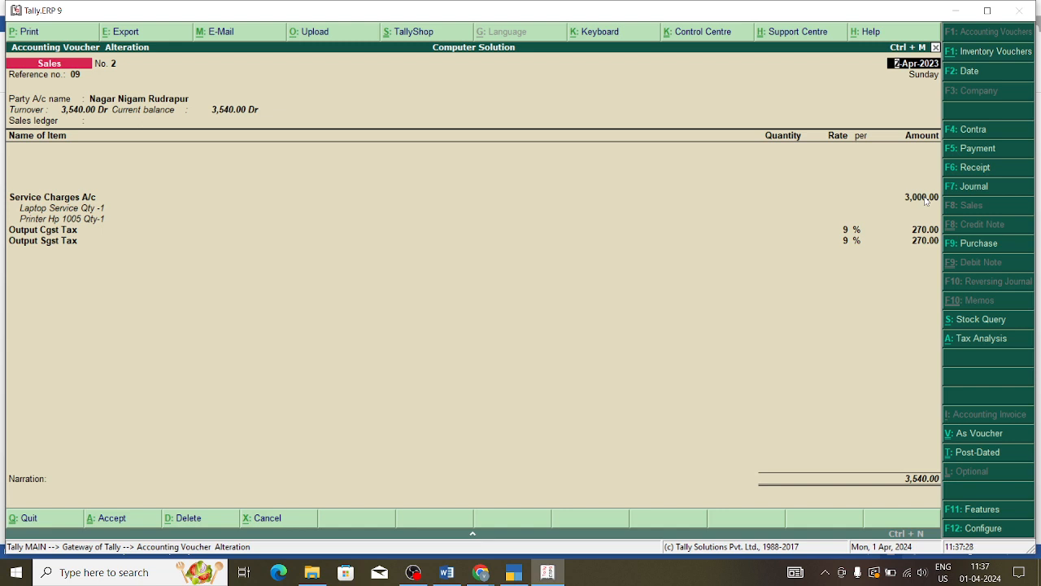
key(Page_Down)
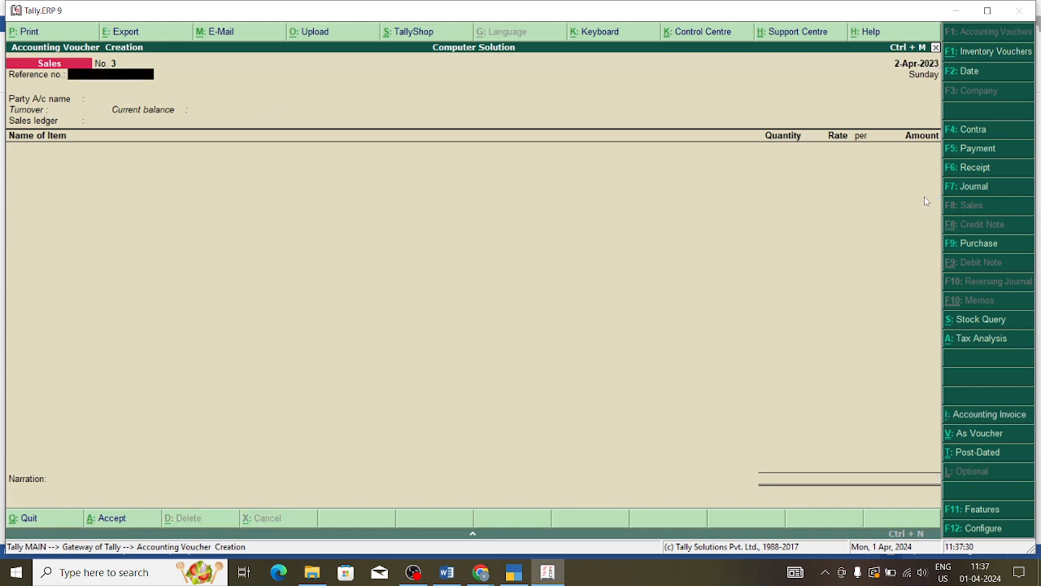
Step: Start a receipt voucher with Sbi Bank as the account and Nagar Nigam Rudrapur as the paying party
key(F6)
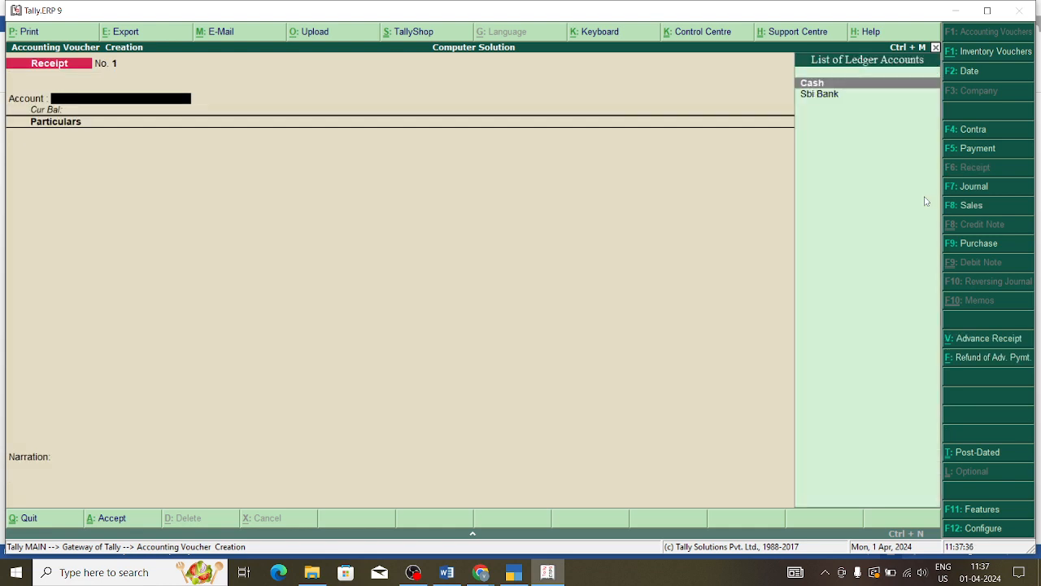
key(Down)
key(Return)
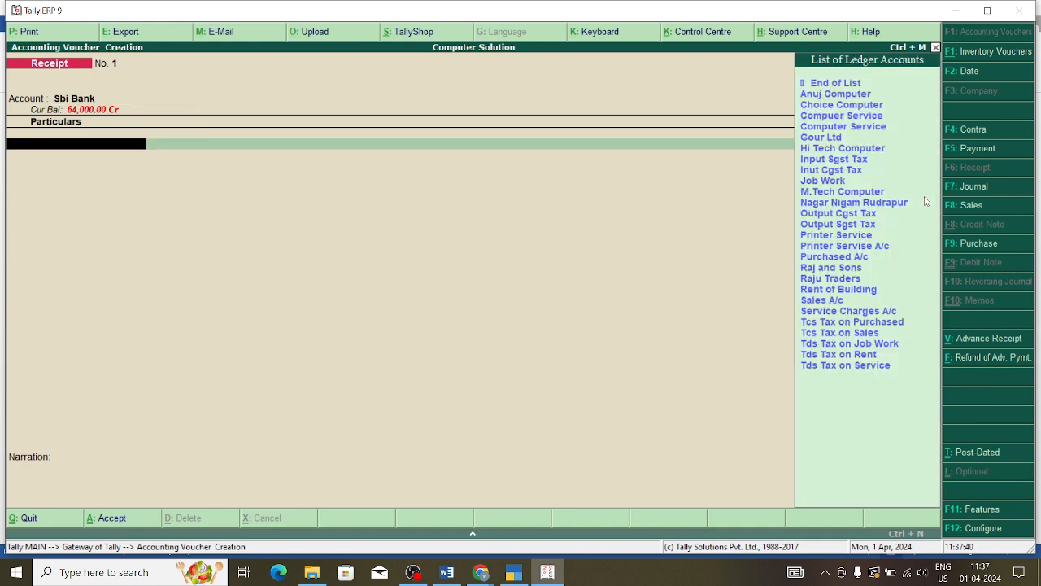
text(Naga)
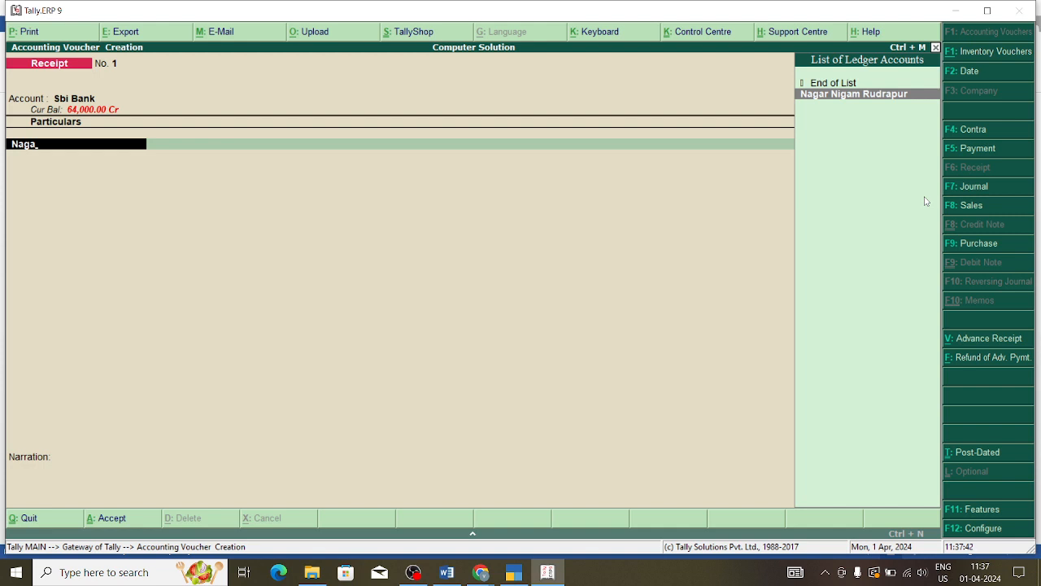
key(Return)
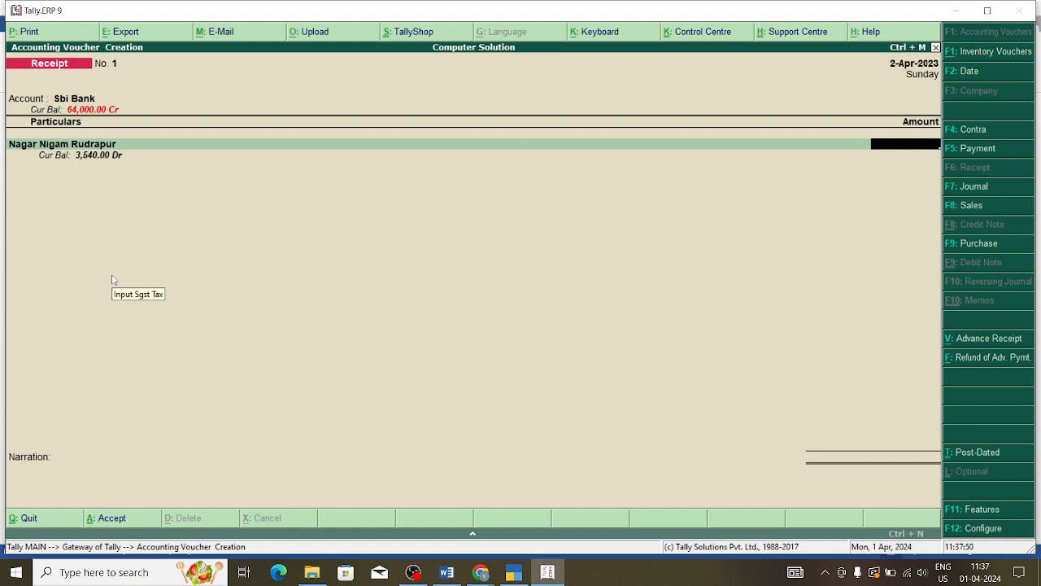
Step: Calculate 1% of 3,000 in the built-in calculator and return to the receipt voucher
key(ctrl+n)
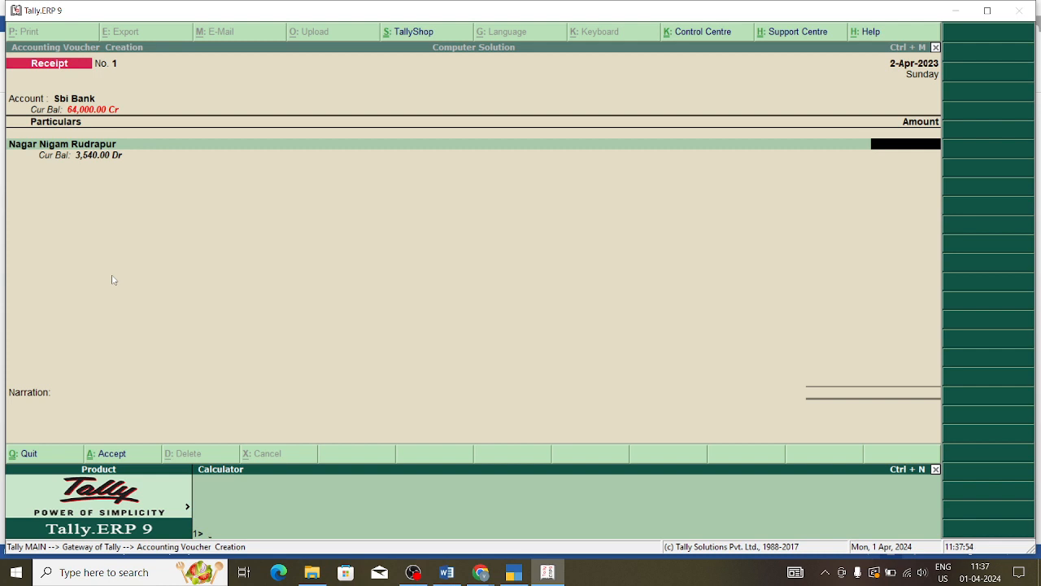
text(3000*1%)
key(Return)
key(ctrl+m)
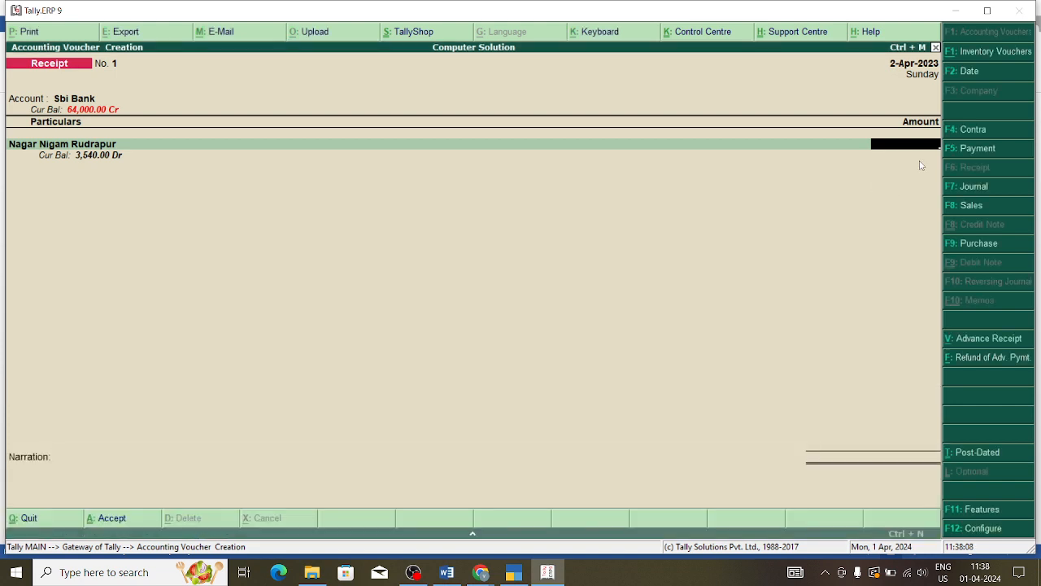
Step: Enter 3,540 as the amount received from Nagar Nigam Rudrapur and allocate it against bill reference 2
text(3540)
key(Return)
key(Return)
key(Return)
key(Return)
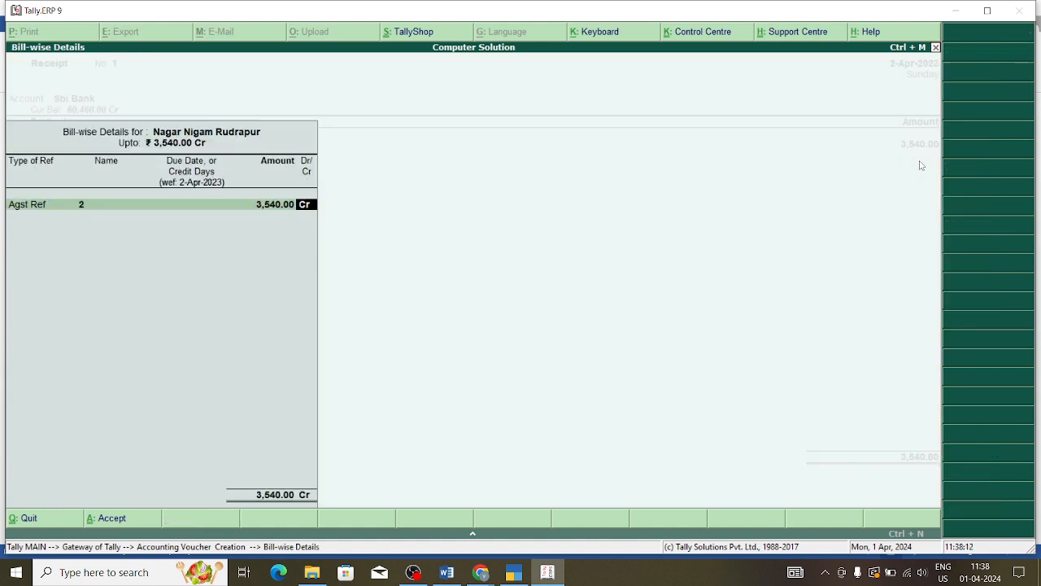
key(Return)
key(Return)
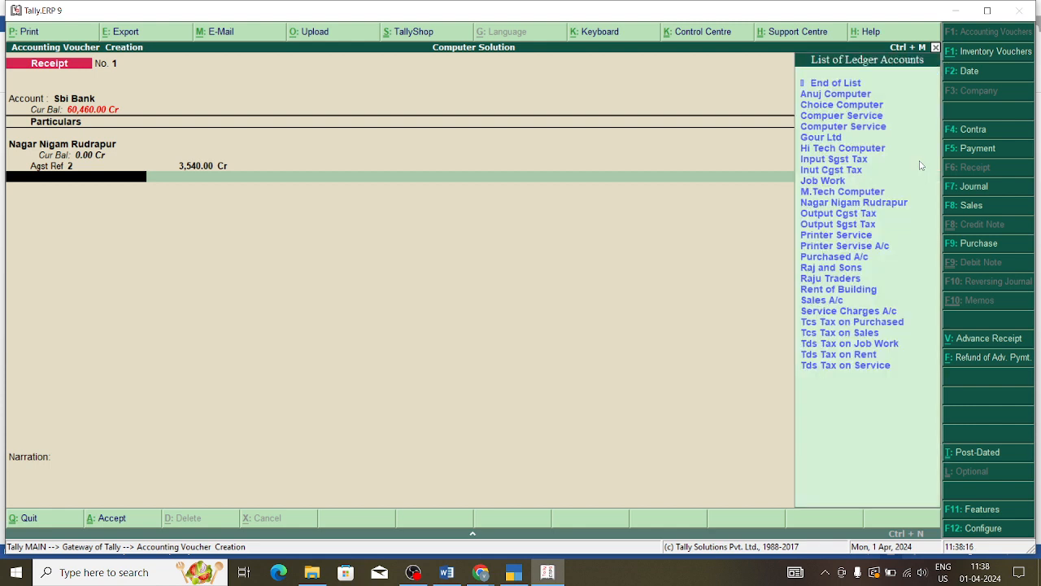
Step: Create a ledger named Tds Tax on Service A/c under Duties & Taxes from within the receipt voucher
key(alt+c)
text(Tds)
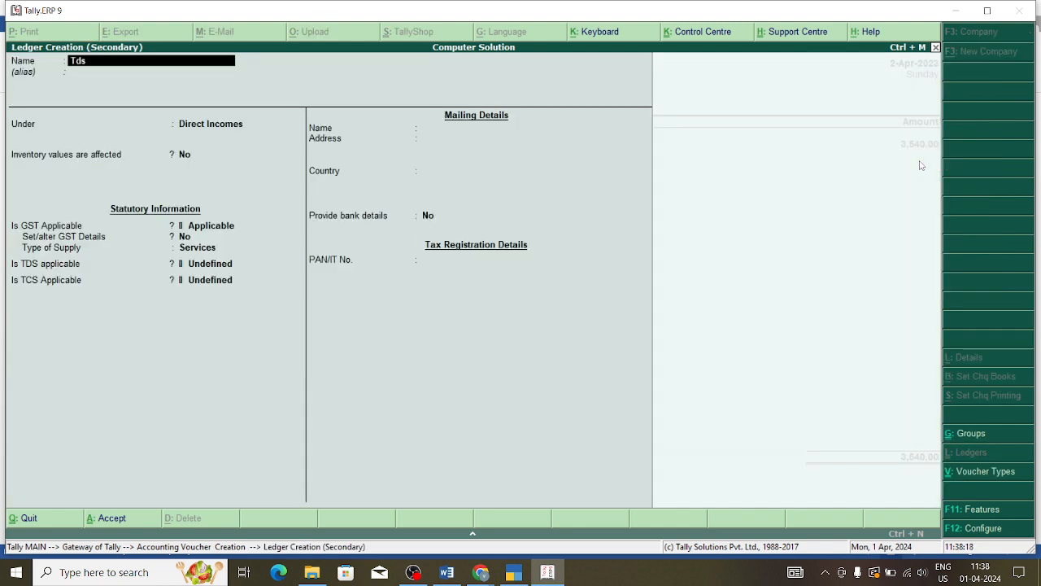
text( Tax on Service a/c)
key(Return)
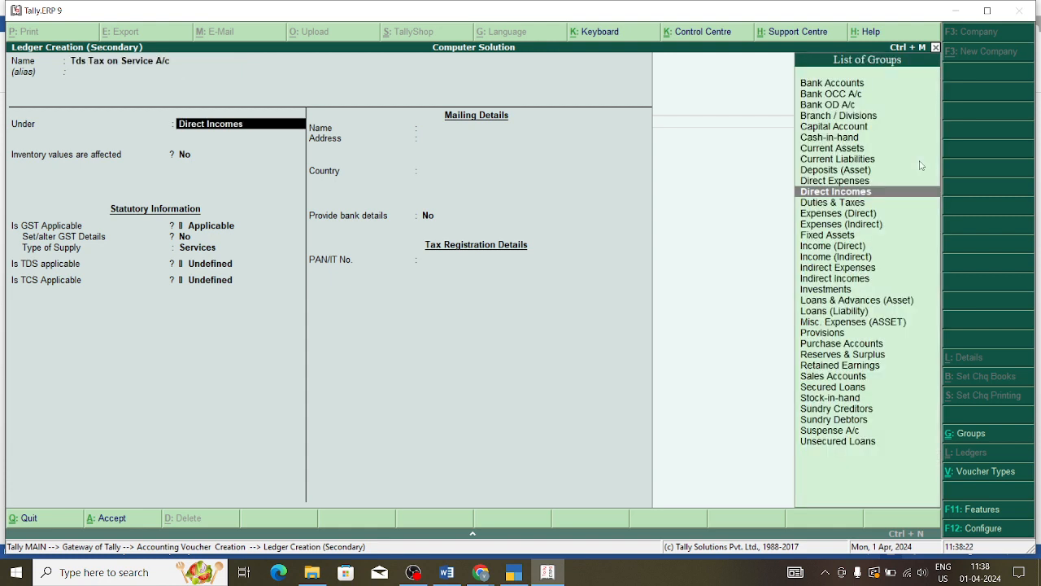
text(Du)
key(Return)
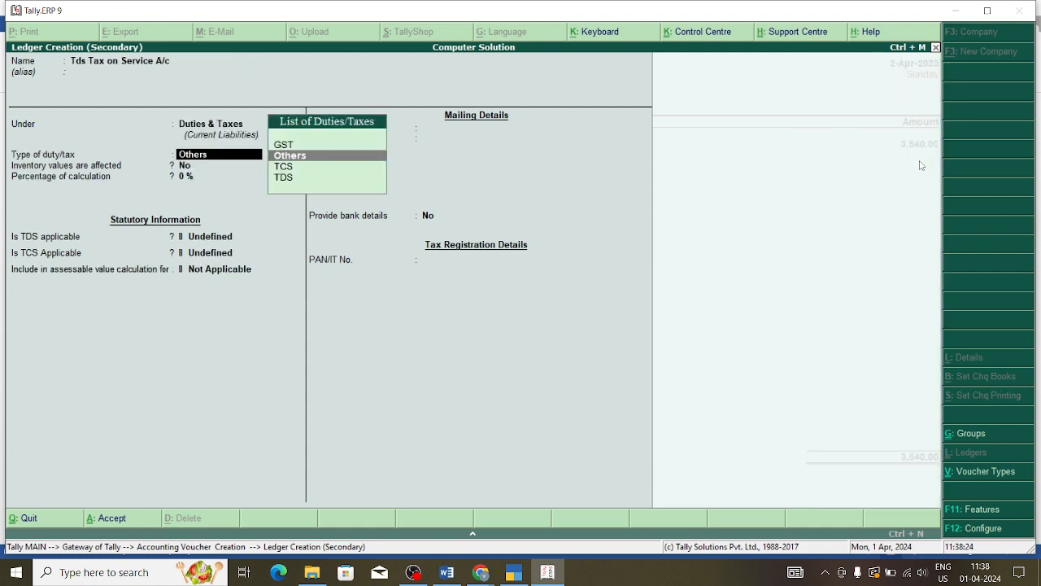
Step: Set the ledger's duty type to TDS and nature of payment to Tds Tax on Services, and save it without bank details
key(Down)
key(Down)
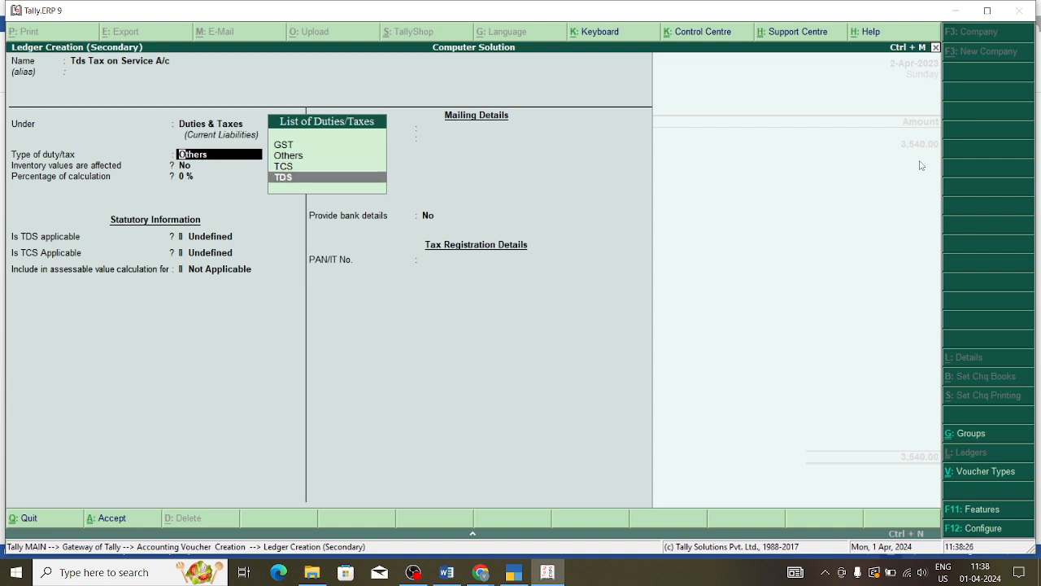
key(Return)
key(Down)
key(Down)
key(Down)
key(Down)
key(Down)
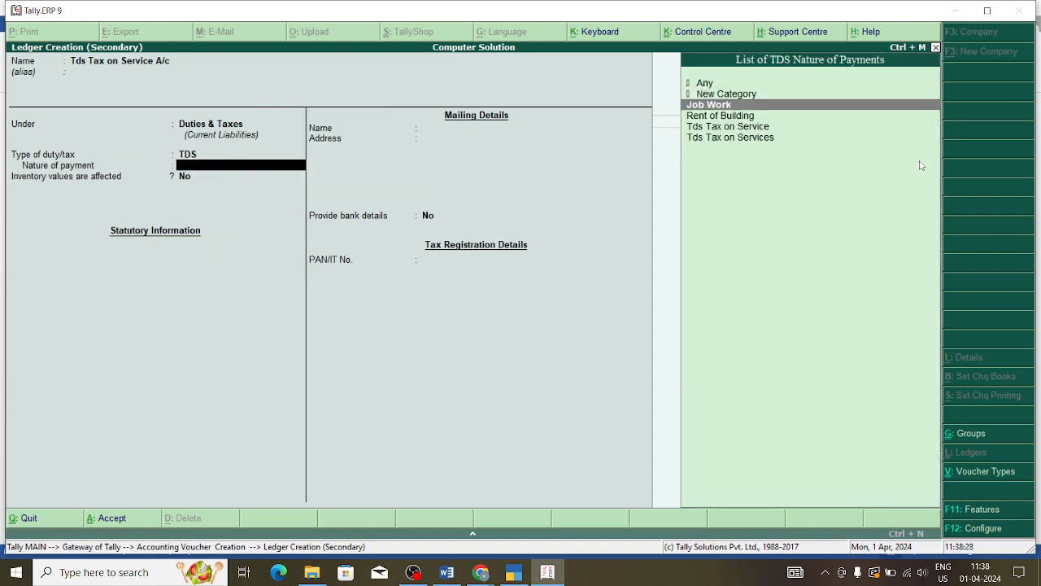
key(Return)
key(Return)
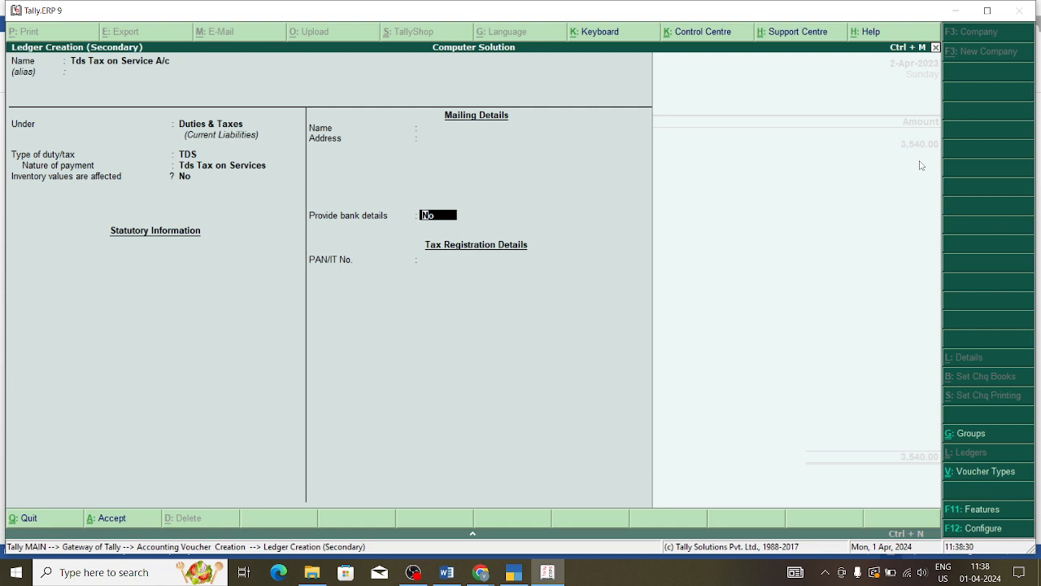
key(Return)
key(Return)
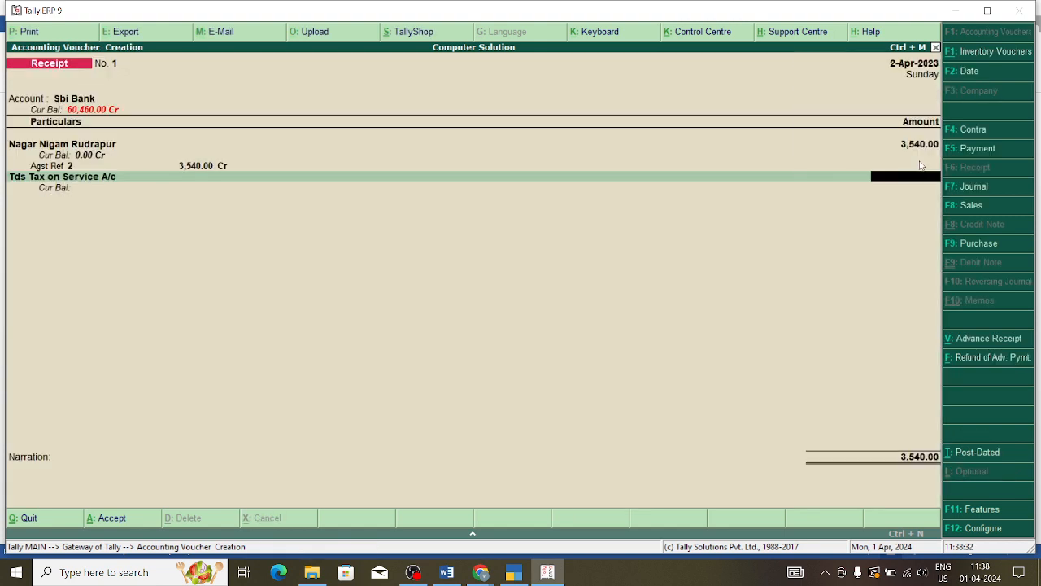
Step: Enter -30 as the Tds Tax on Service A/c amount, checking it against the calculator's 1% calculation
text(-30)
key(ctrl+n)
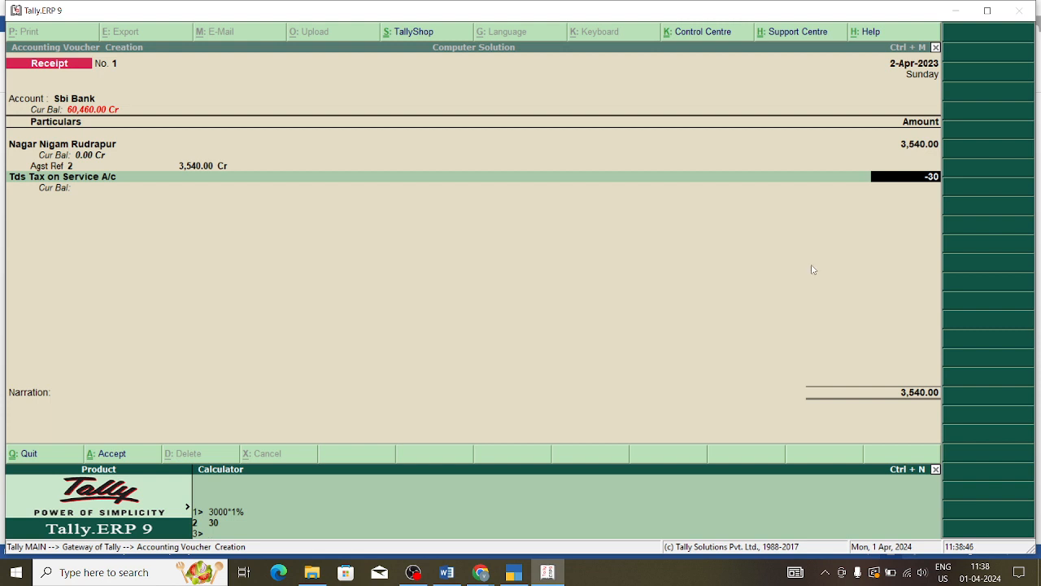
key(ctrl+n)
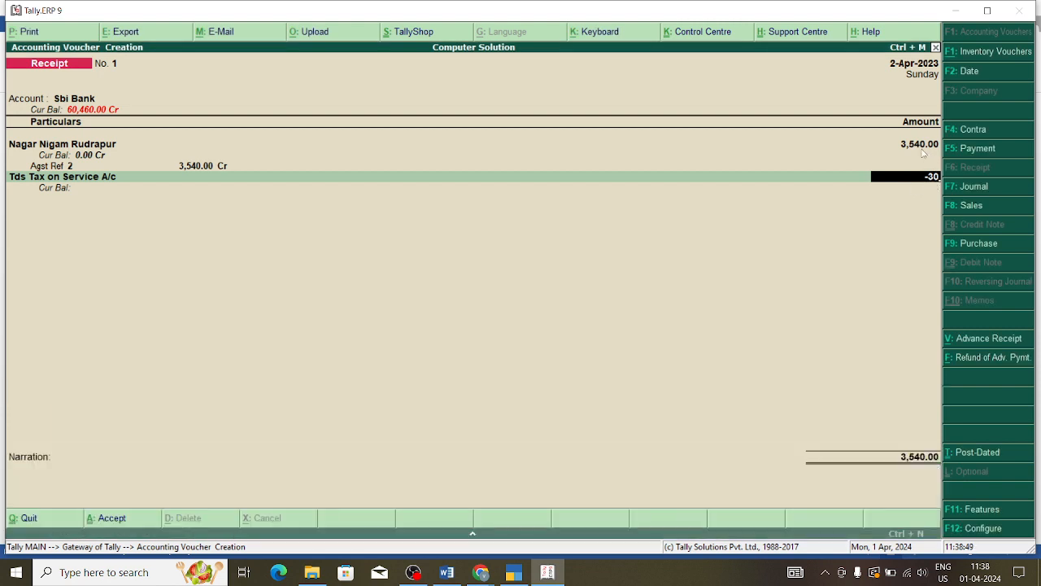
key(Return)
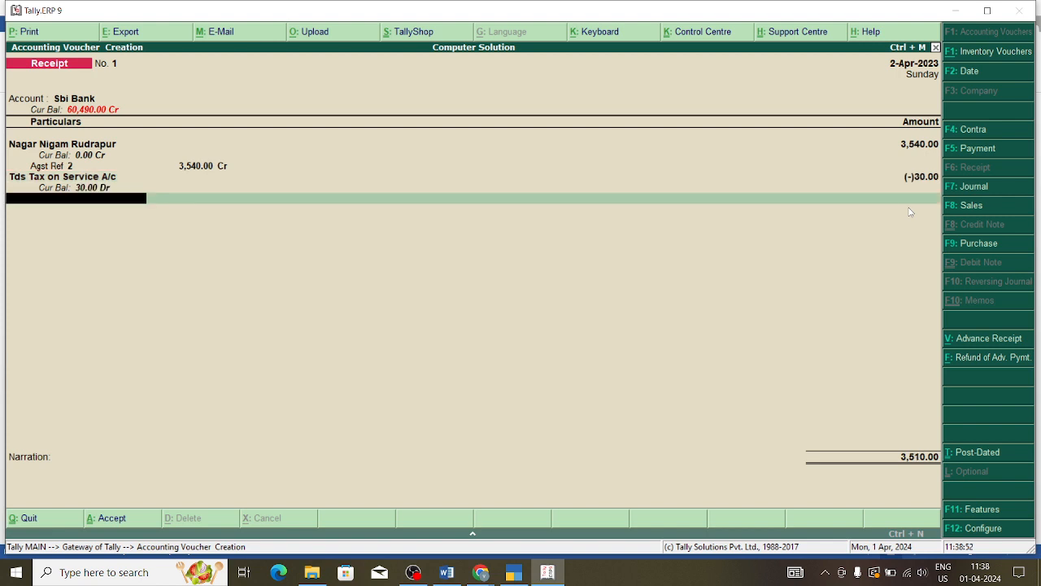
Step: Save the receipt voucher without a narration, and review it along with the preceding service sales voucher
key(Return)
key(Return)
key(Return)
key(Return)
key(Return)
key(Return)
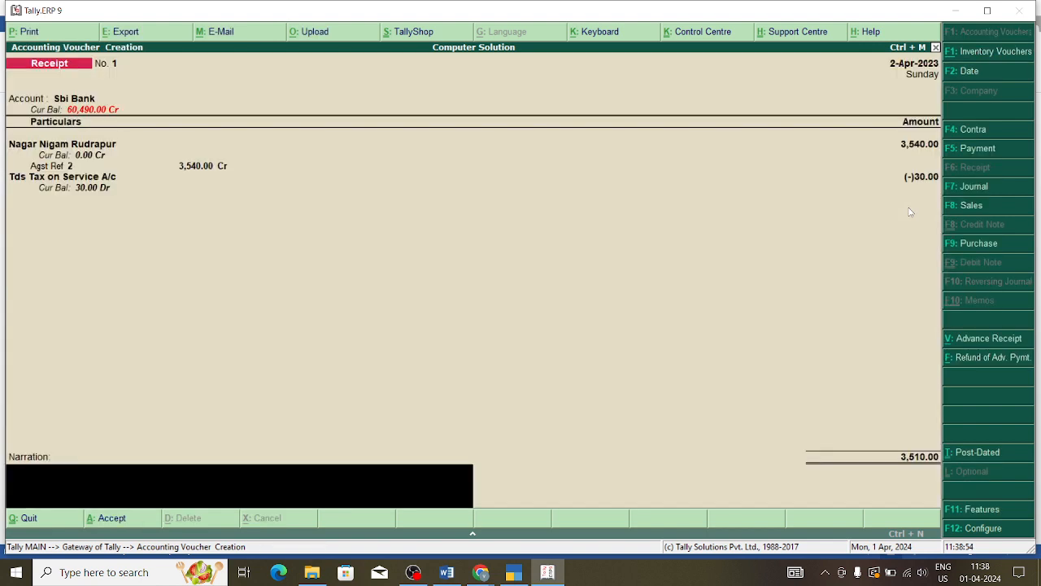
key(Return)
key(Return)
key(Page_Up)
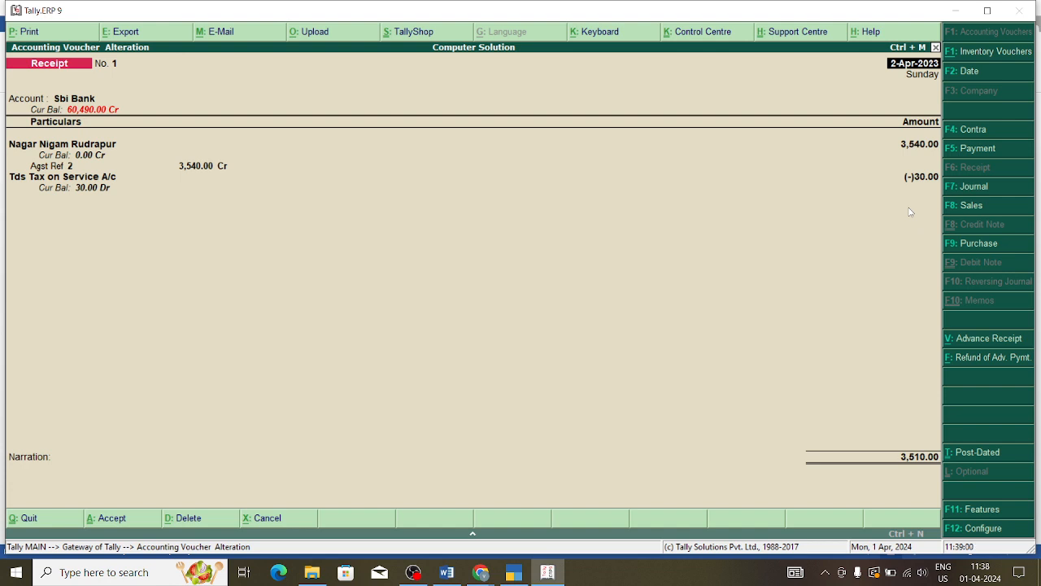
key(Page_Up)
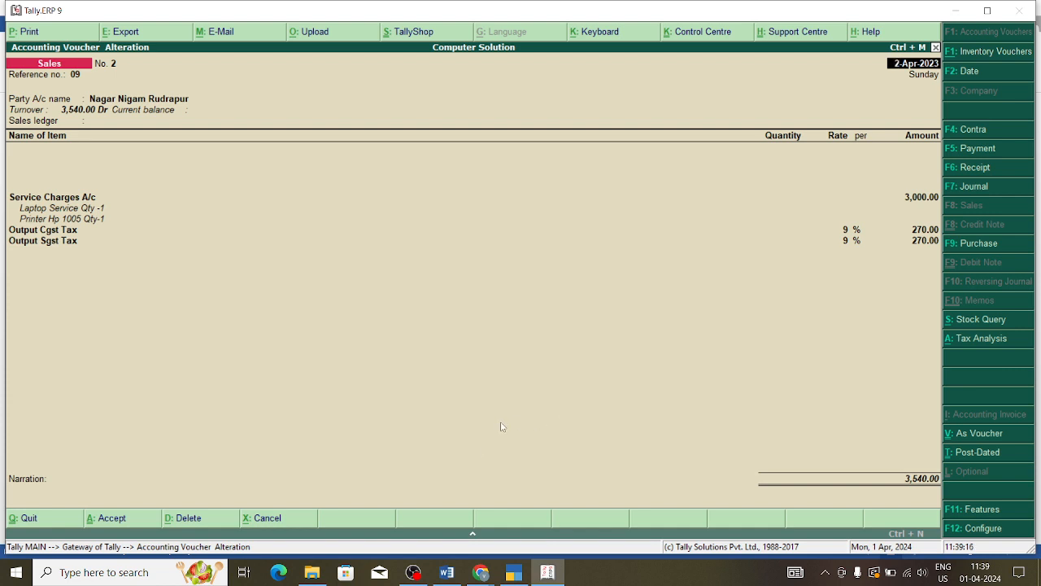
right_click(414, 574)
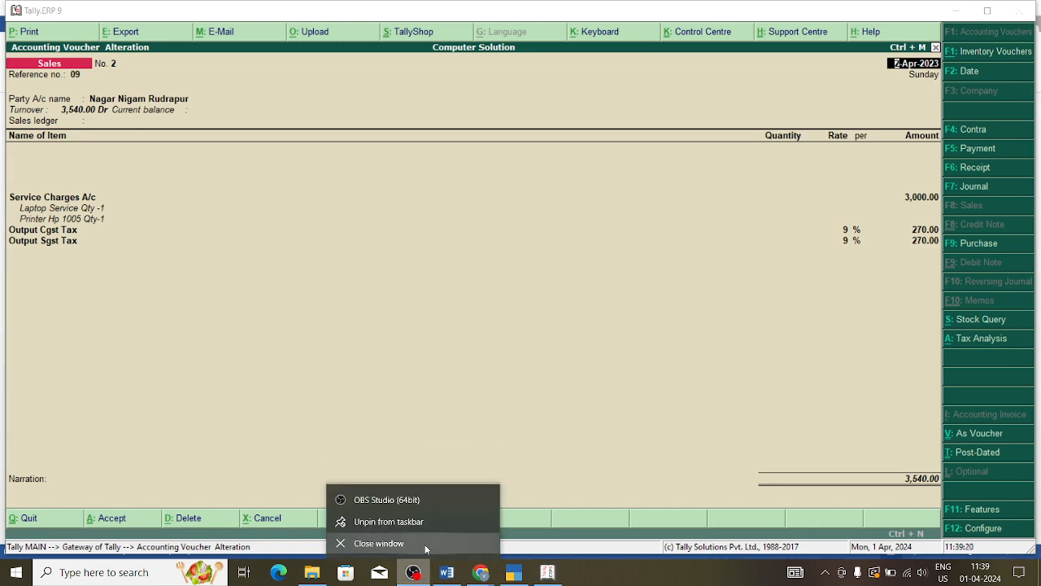
click(423, 544)
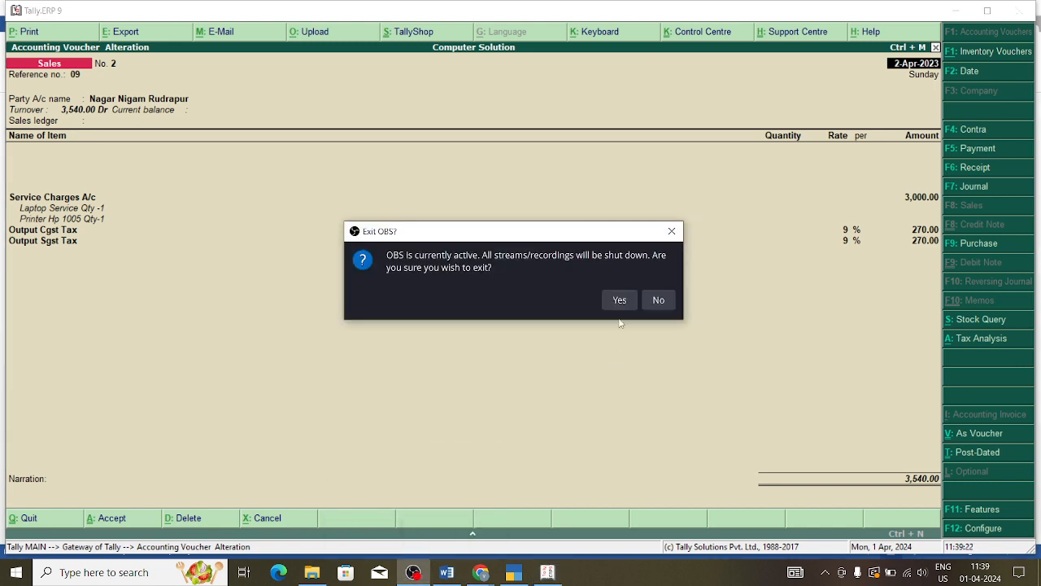